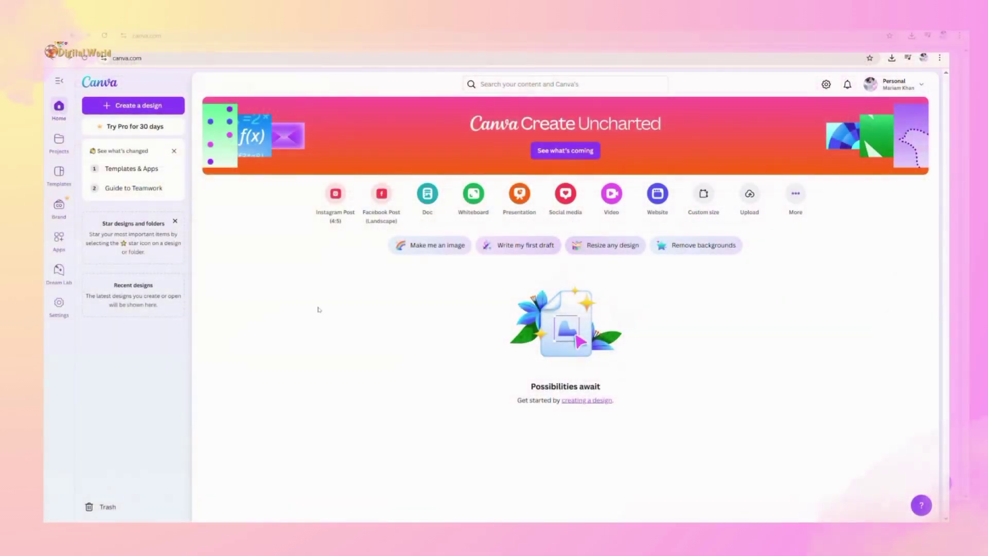
- Look over the Projects page of saved designs, then go to the Templates gallery
click(60, 141)
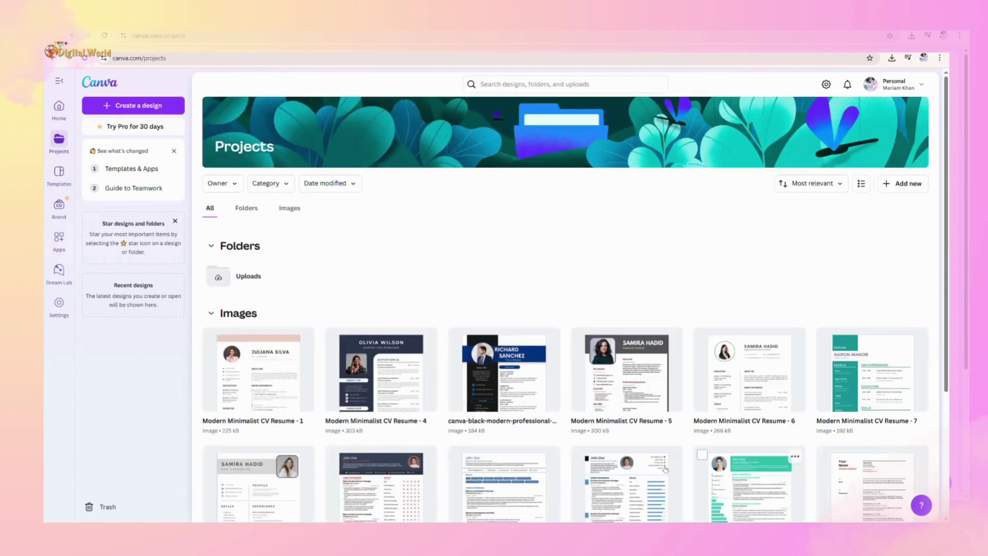
scroll(571, 455, down, 3)
scroll(571, 455, up, 5)
click(59, 178)
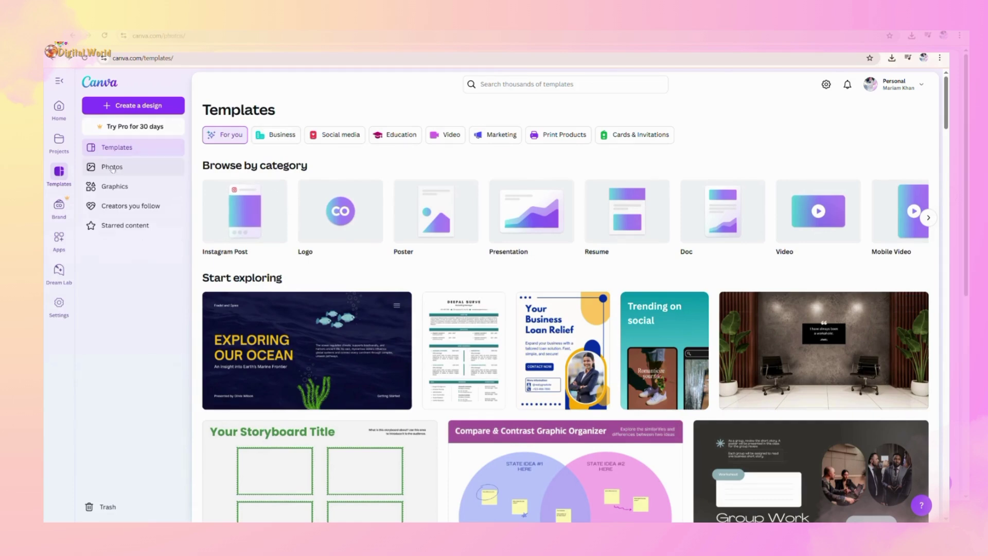
- Preview the Photos, Graphics, Creators you follow and Starred content pages, then return to Templates
click(111, 168)
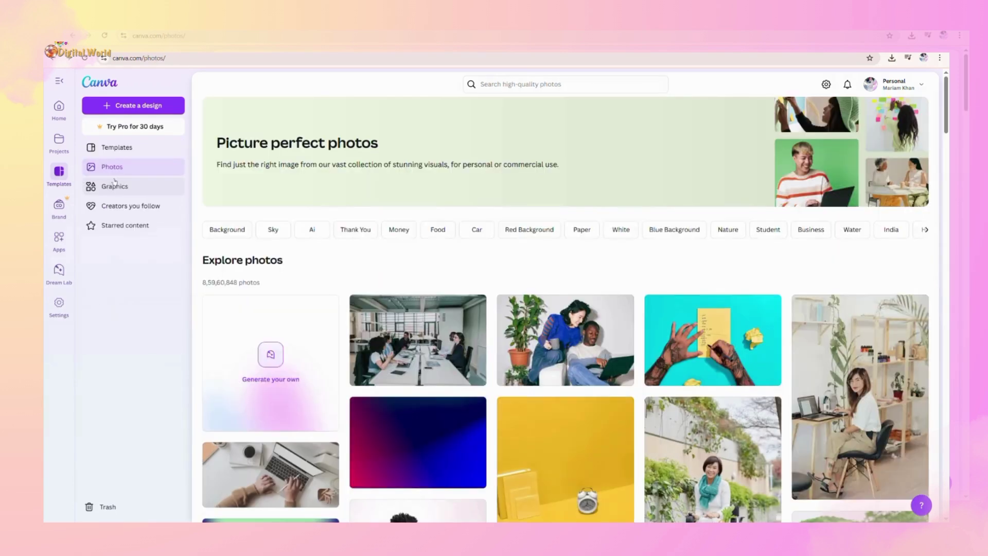
click(122, 186)
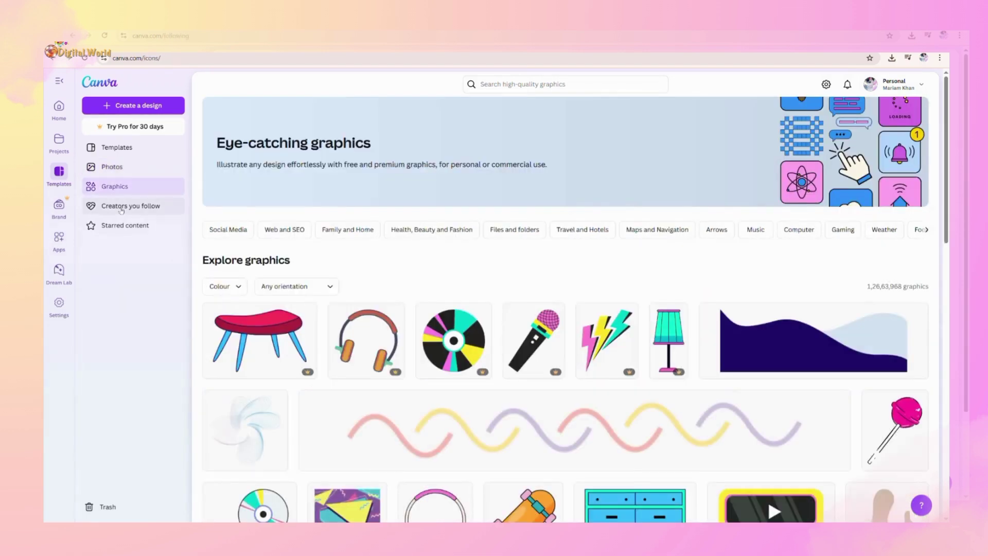
click(121, 206)
click(122, 225)
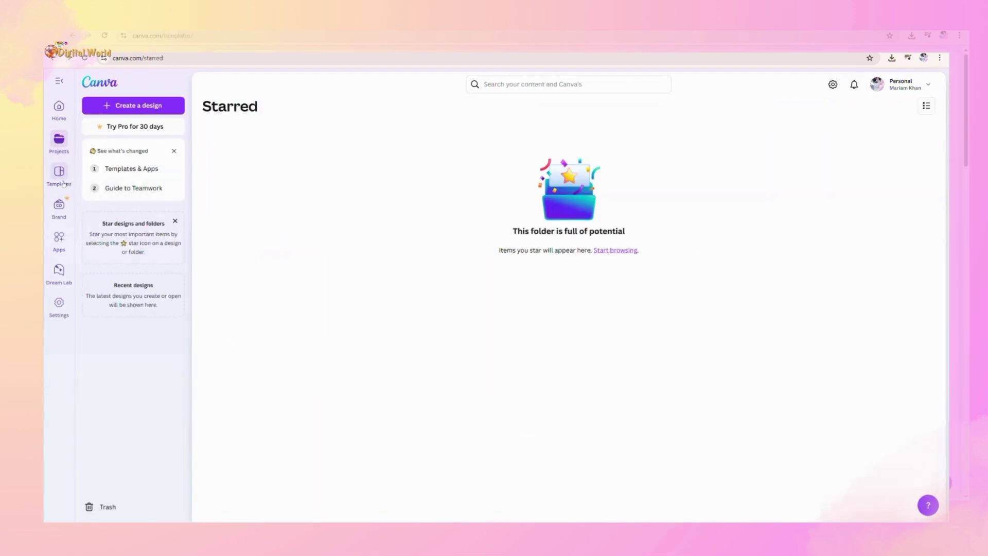
click(67, 184)
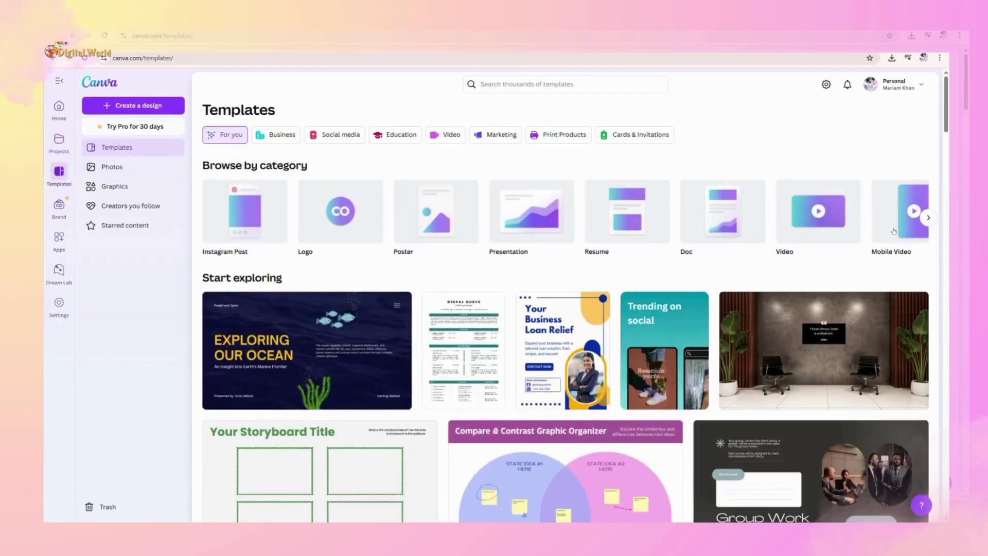
scroll(618, 237, down, 1)
scroll(289, 216, up, 1)
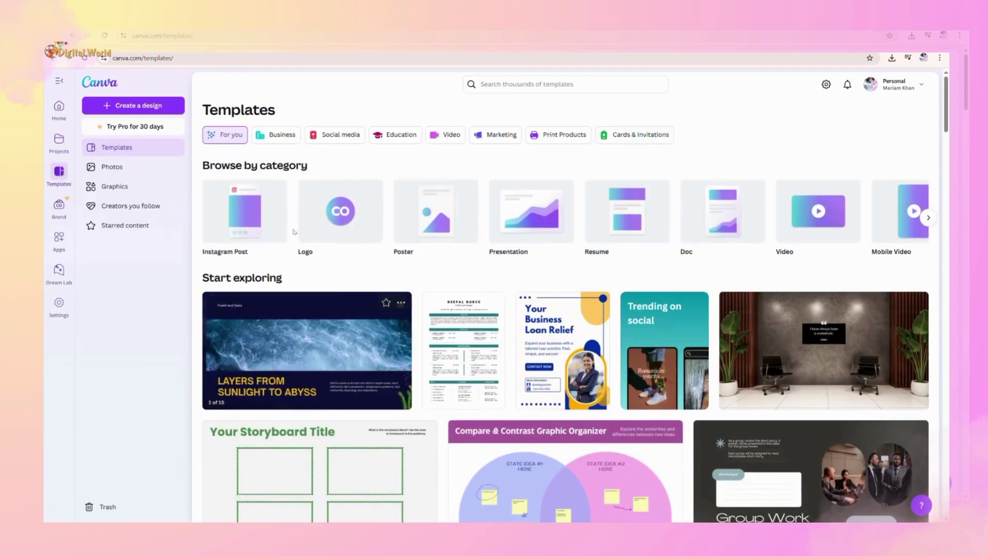
- Compare the Business, Social media and Education template categories, settling on Business and scrolling its templates
click(278, 137)
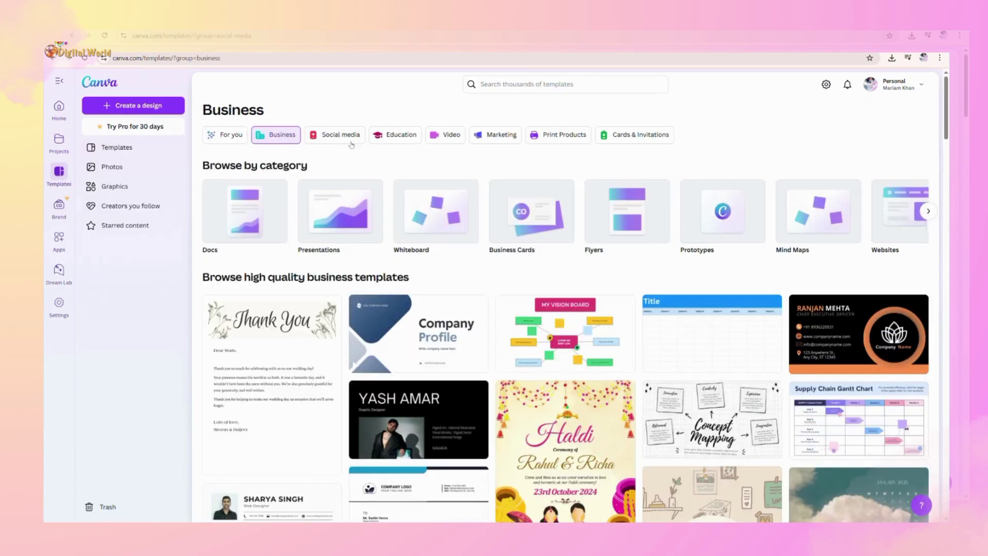
click(348, 137)
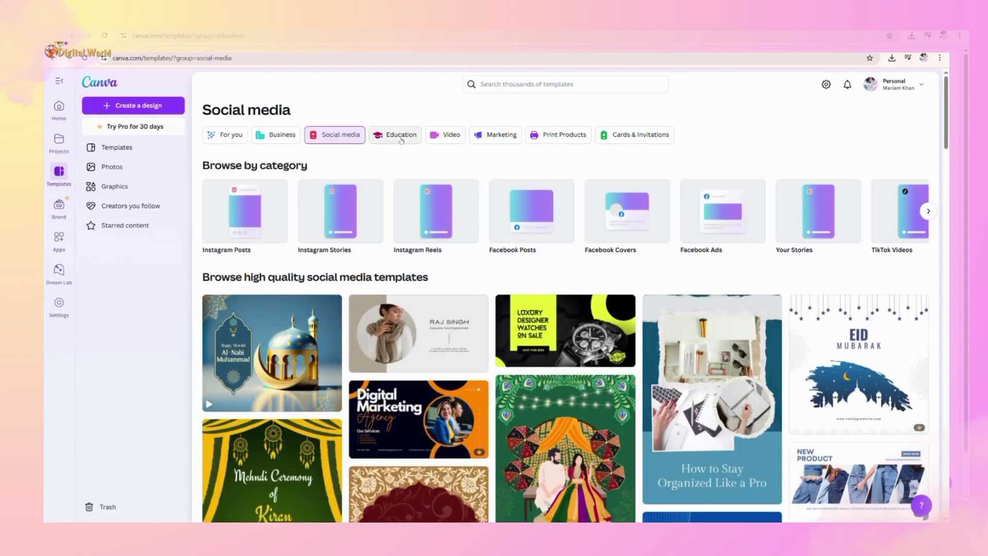
click(401, 139)
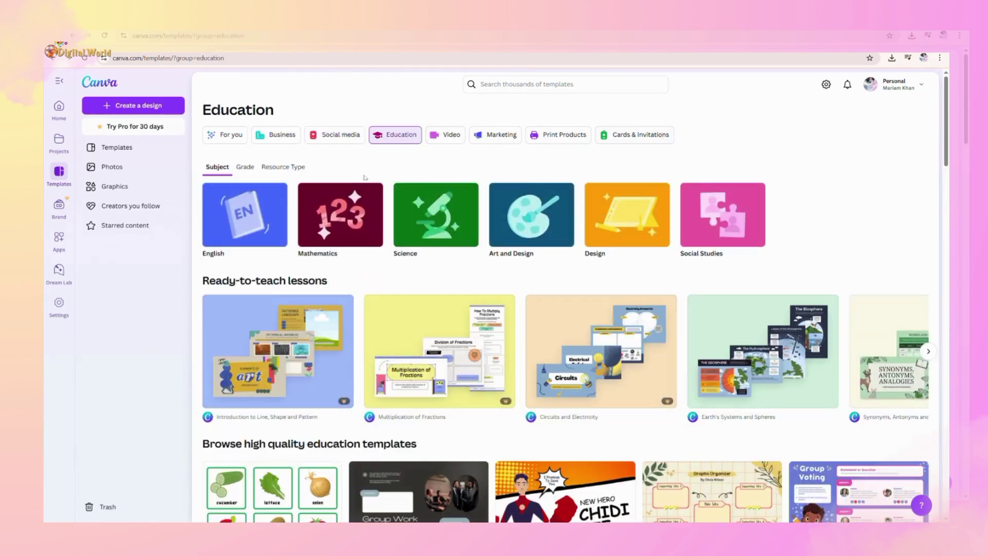
click(278, 137)
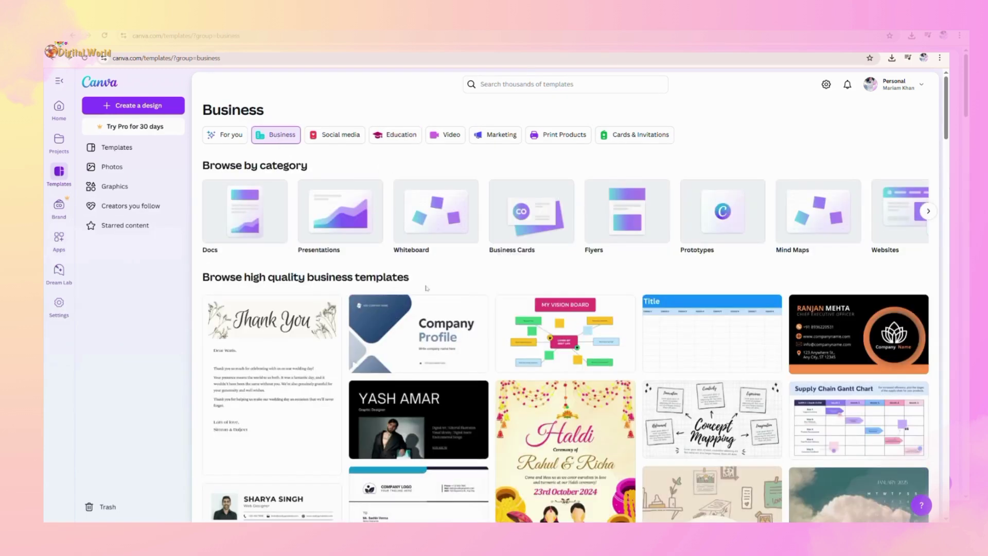
scroll(430, 301, down, 15)
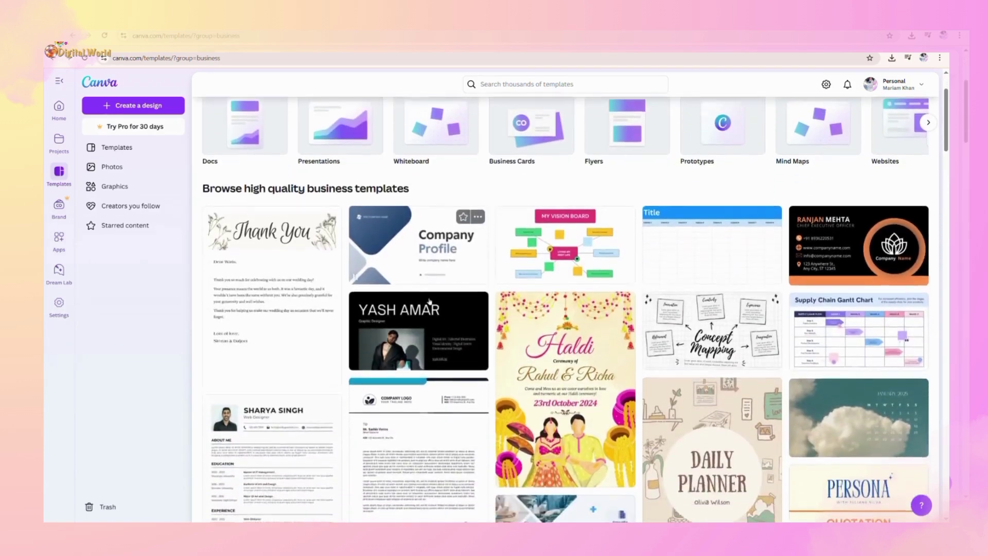
scroll(429, 302, down, 5)
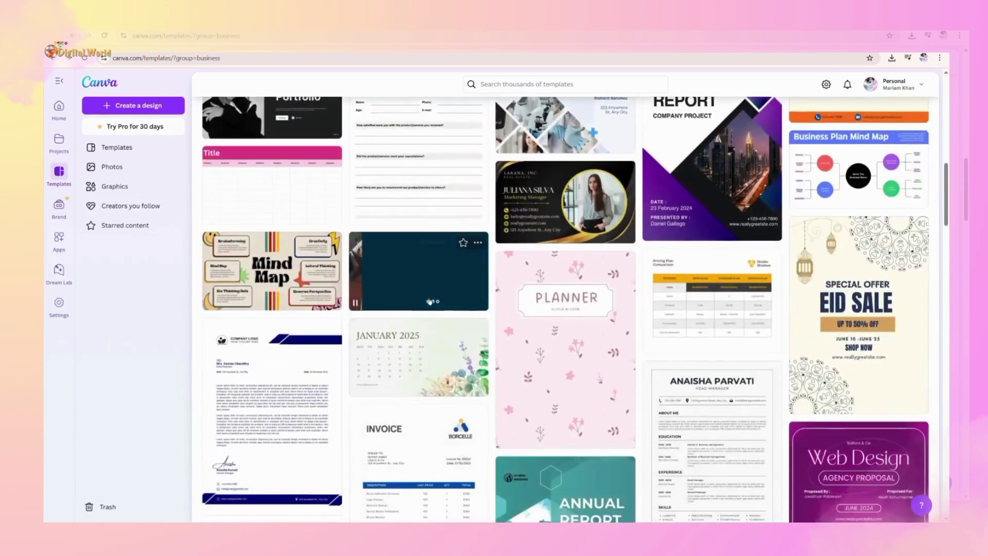
scroll(430, 351, up, 12)
scroll(429, 351, up, 4)
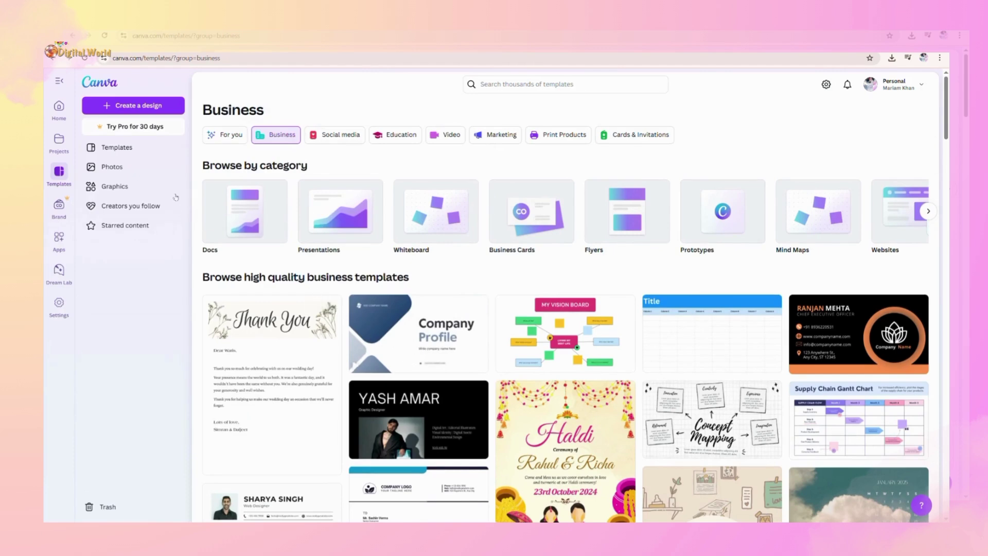
- Browse the stock photo library in the left panel
click(130, 173)
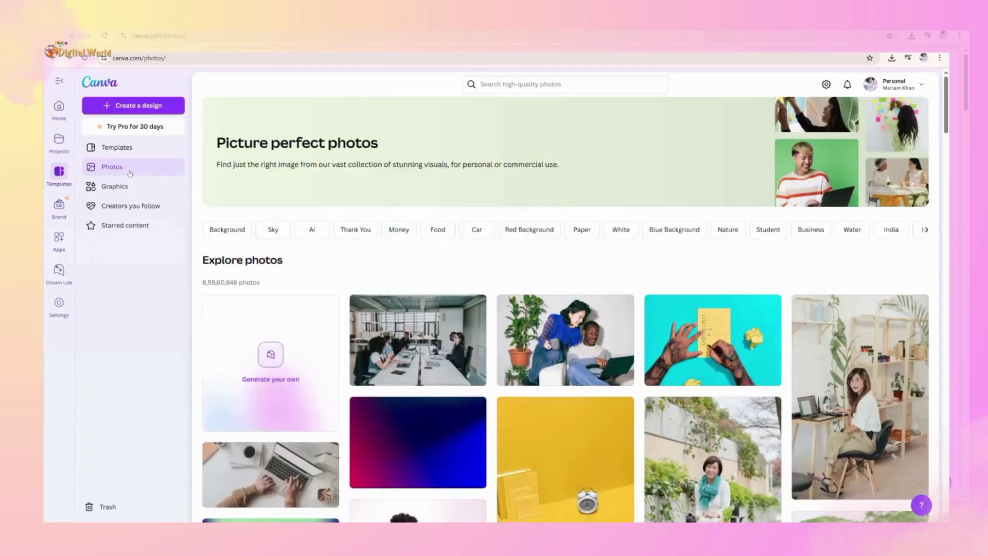
scroll(706, 312, down, 5)
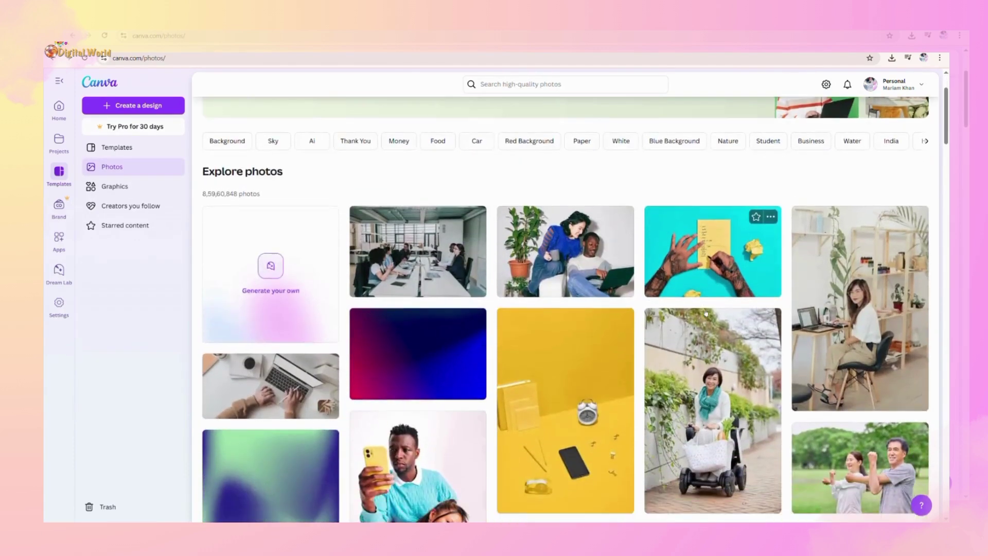
scroll(705, 312, down, 5)
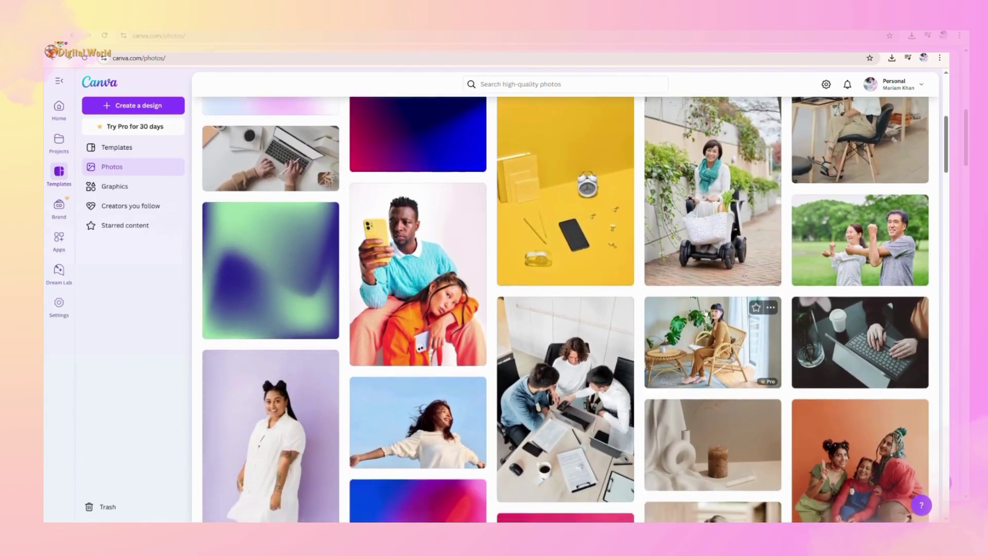
scroll(706, 312, up, 8)
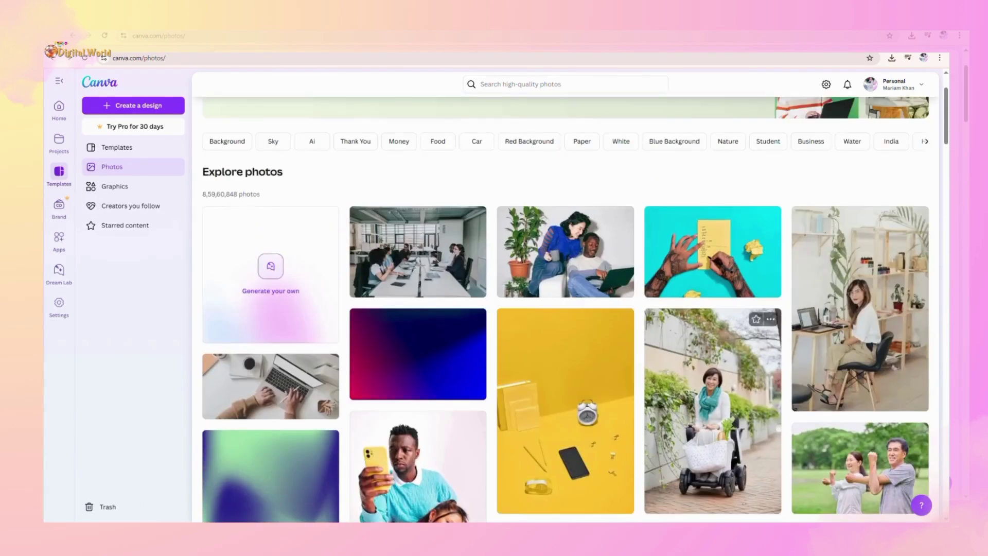
- Switch to the Eye-catching graphics library and scroll through its graphics grid
click(129, 187)
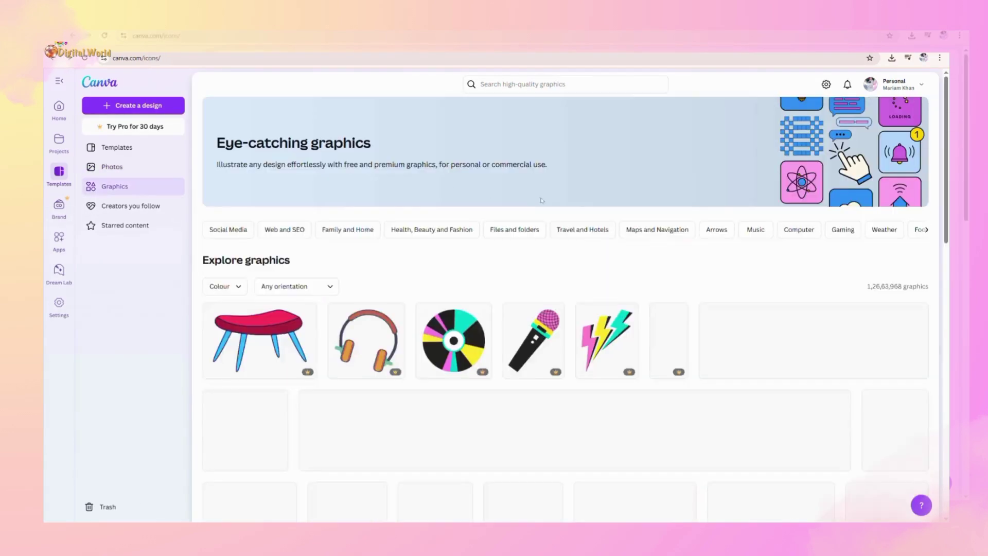
scroll(687, 280, down, 5)
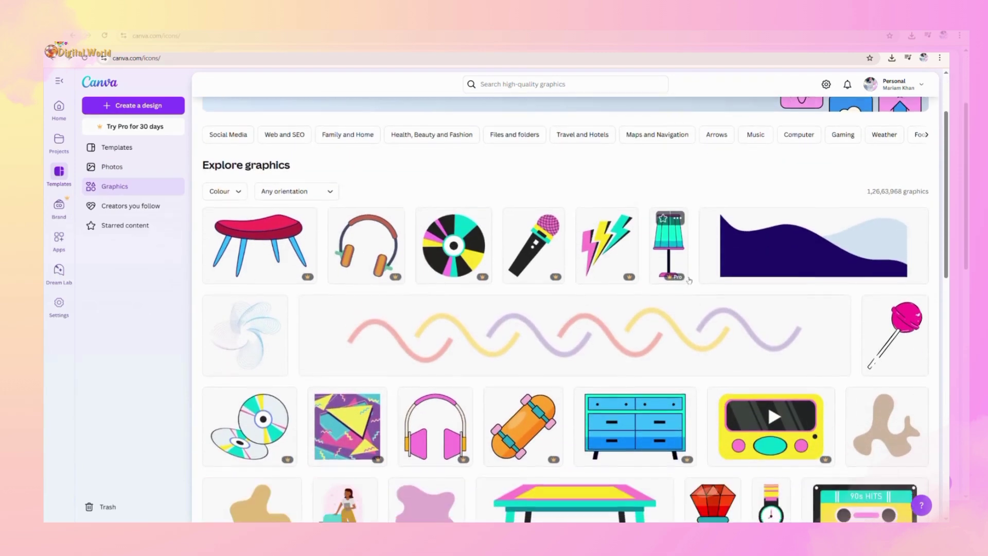
scroll(453, 299, down, 1)
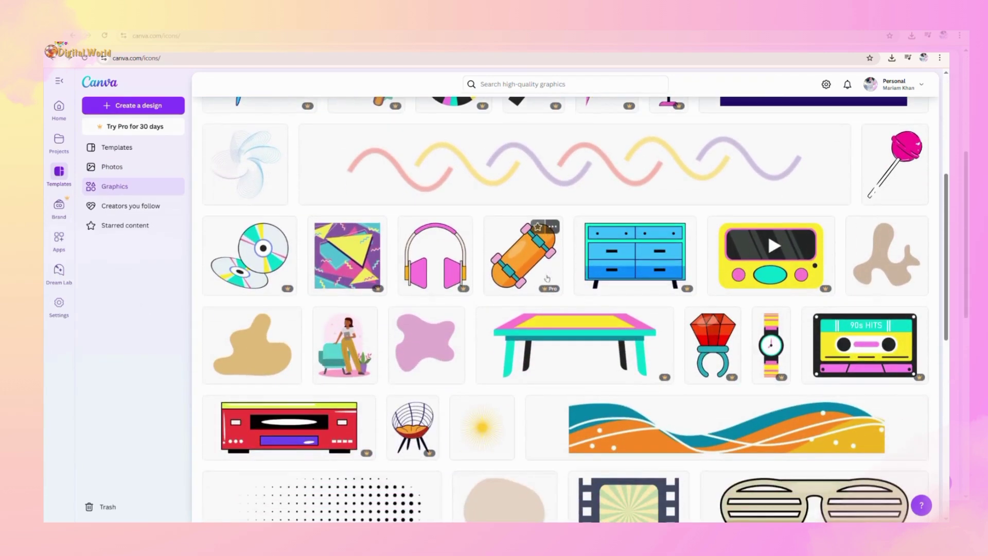
scroll(391, 258, up, 4)
scroll(354, 278, up, 2)
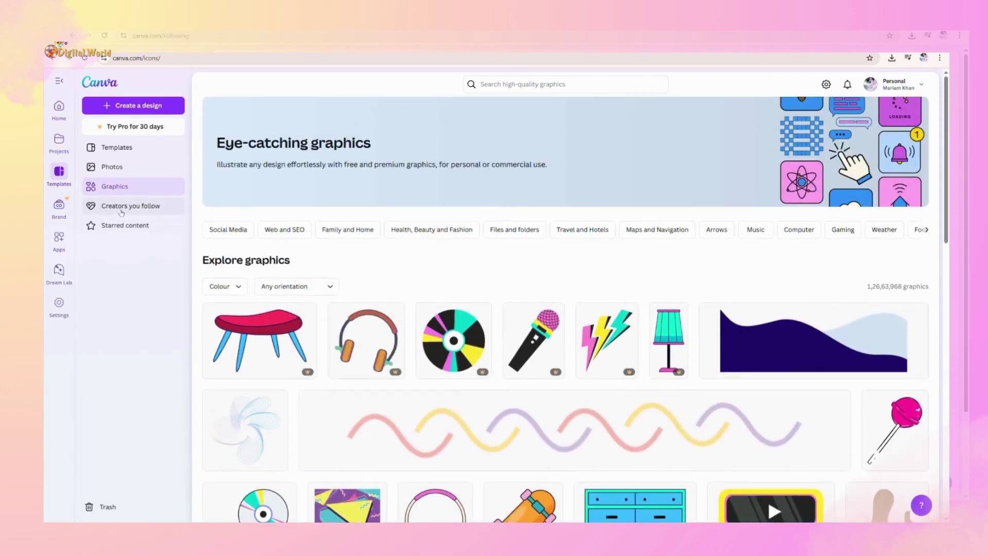
- Look through the recommended creators to follow and the still-empty Starred page
click(124, 205)
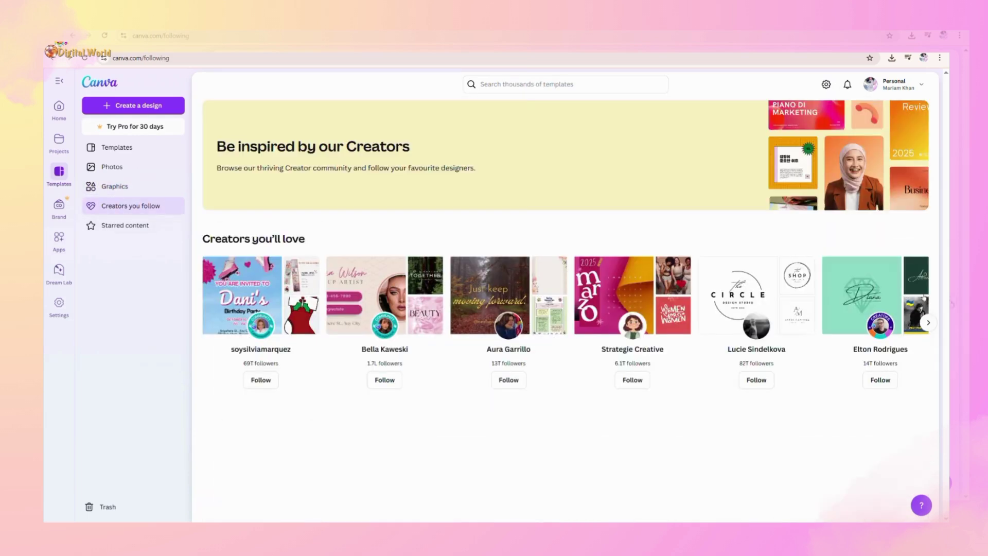
click(929, 323)
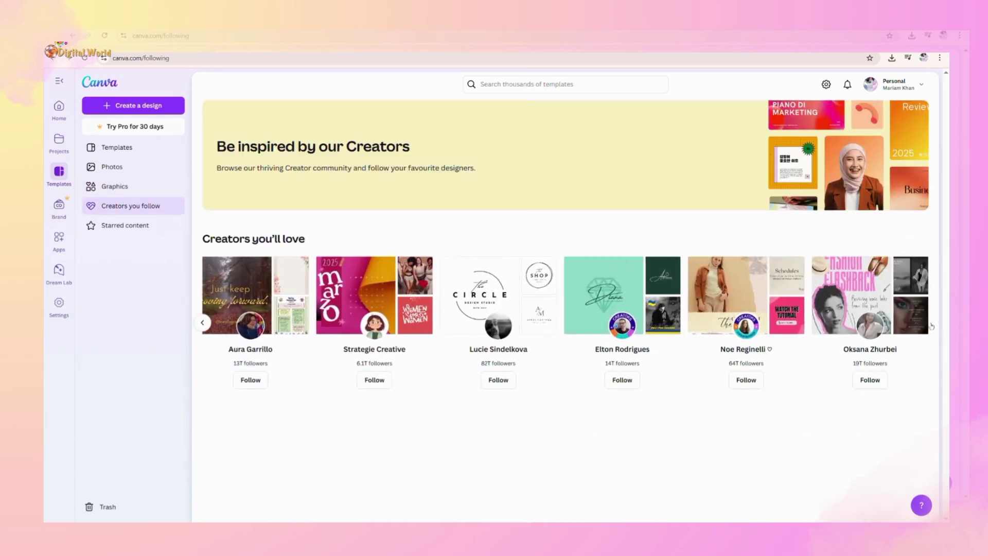
click(121, 227)
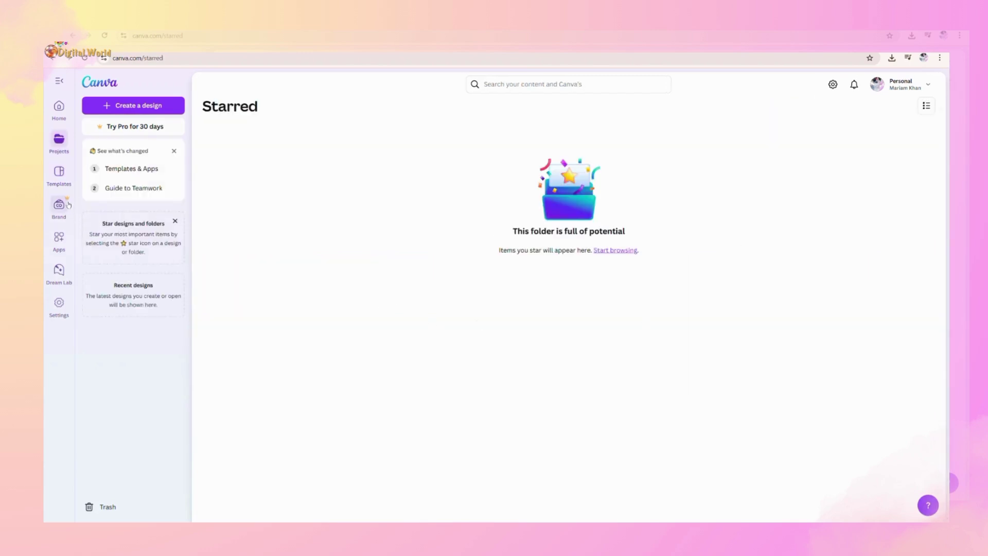
- Star the Exploring Our Ocean template and confirm it appears under Starred content
click(65, 182)
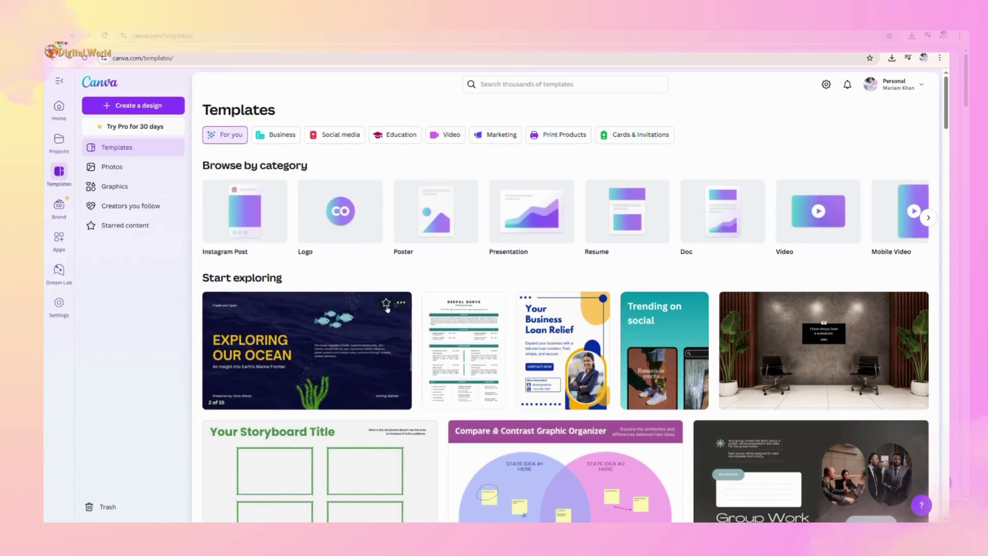
click(386, 304)
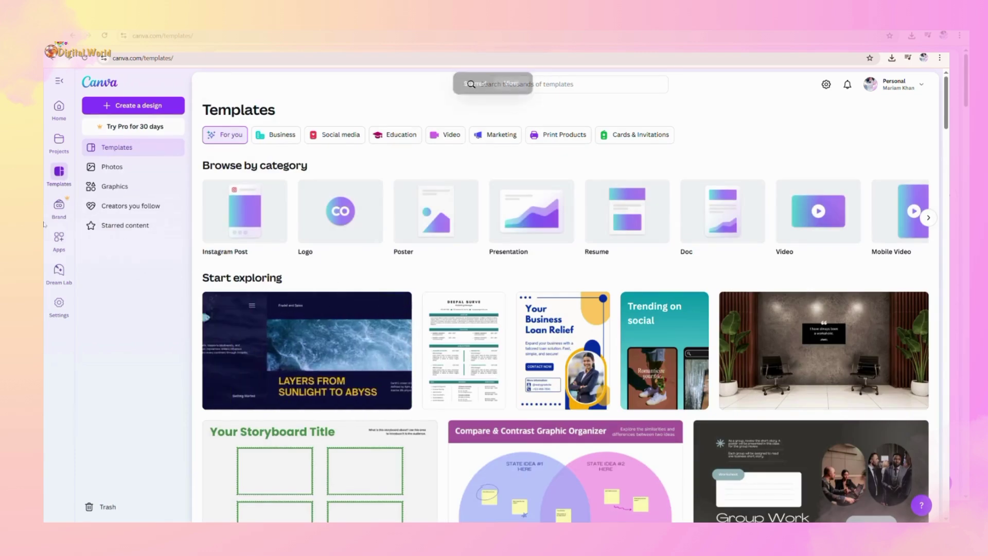
click(125, 227)
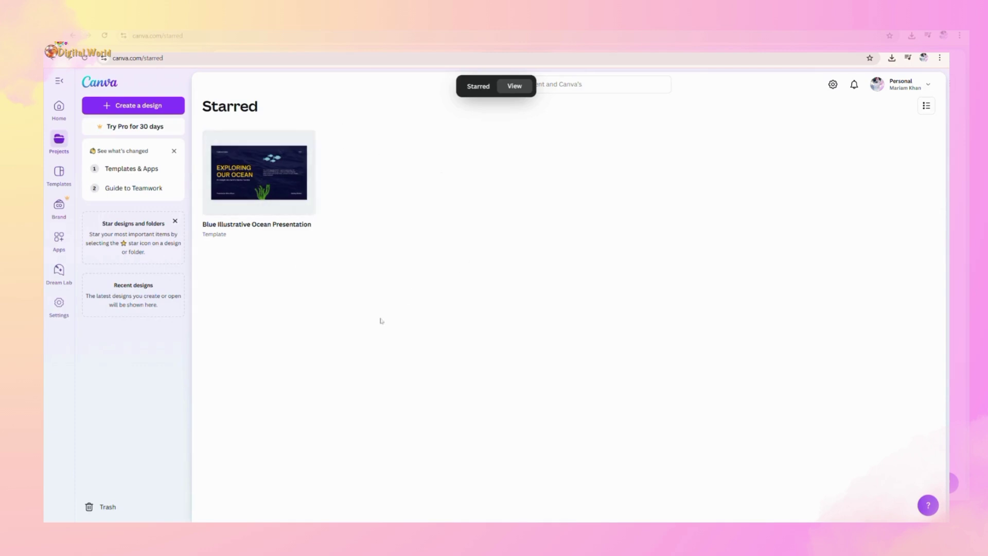
- Visit the Brand Kits, Apps, Dream Lab and profile settings pages, then return to Home
click(60, 206)
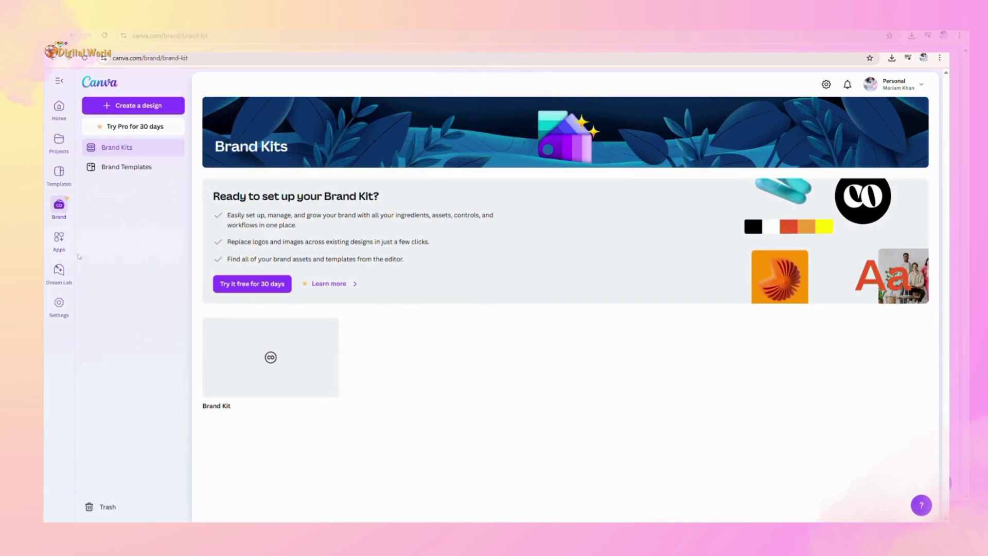
click(60, 239)
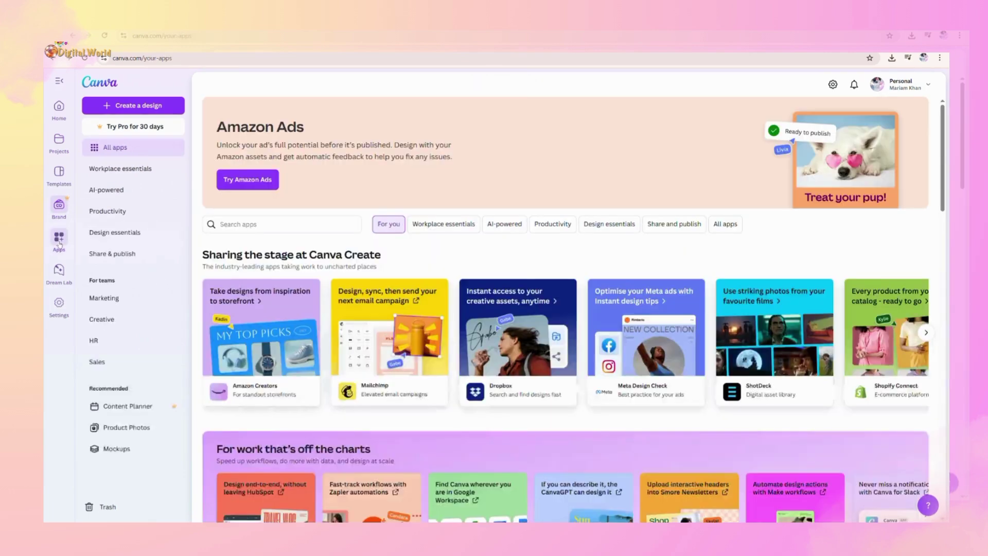
scroll(709, 337, down, 2)
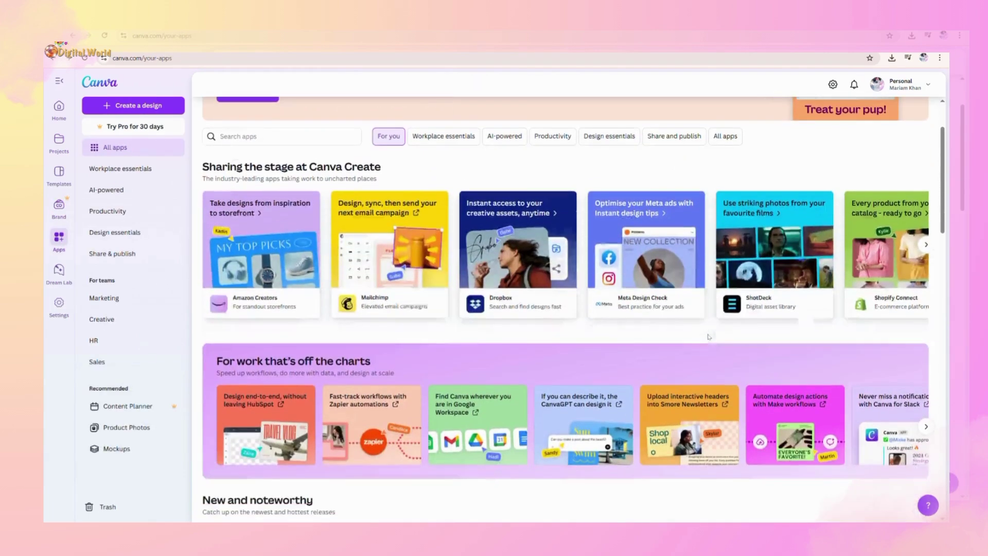
click(58, 270)
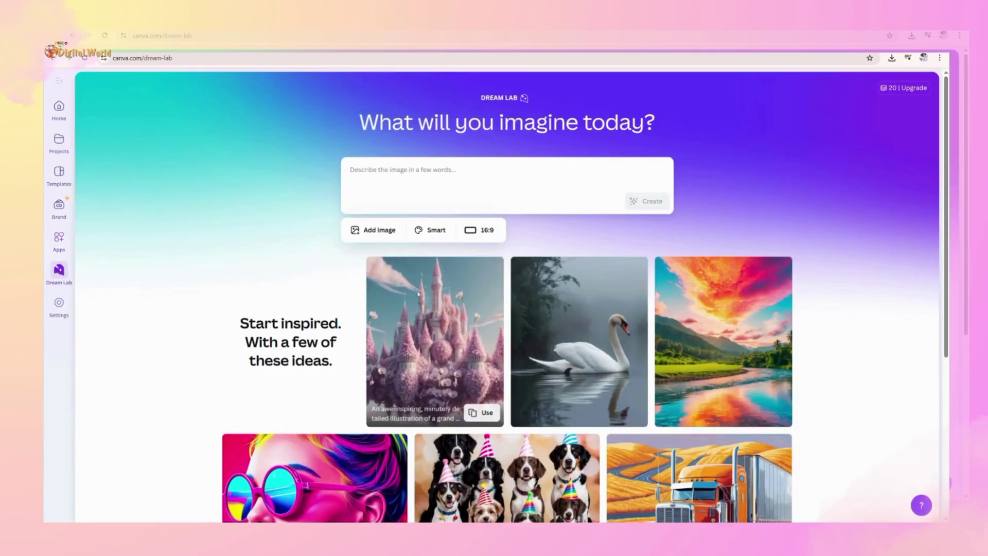
click(59, 308)
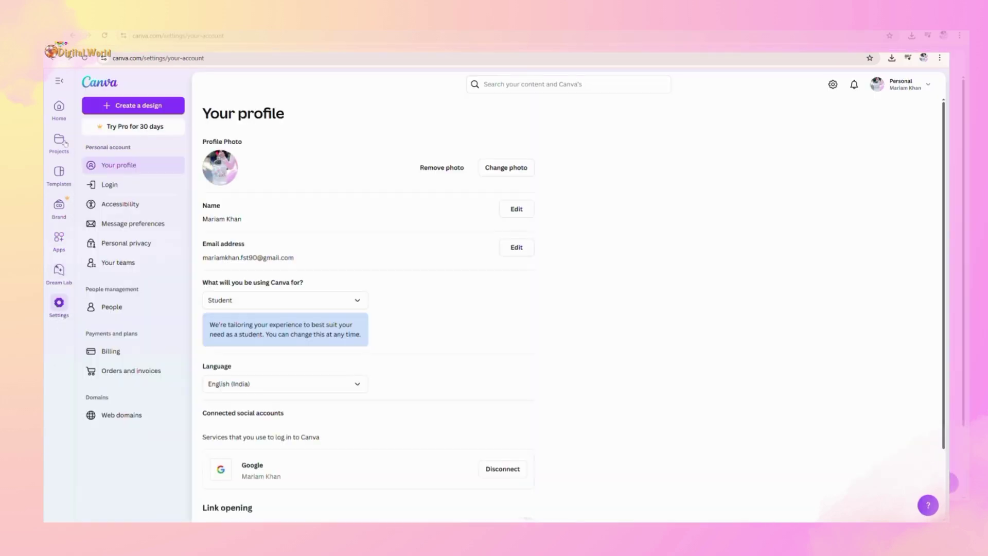
click(59, 106)
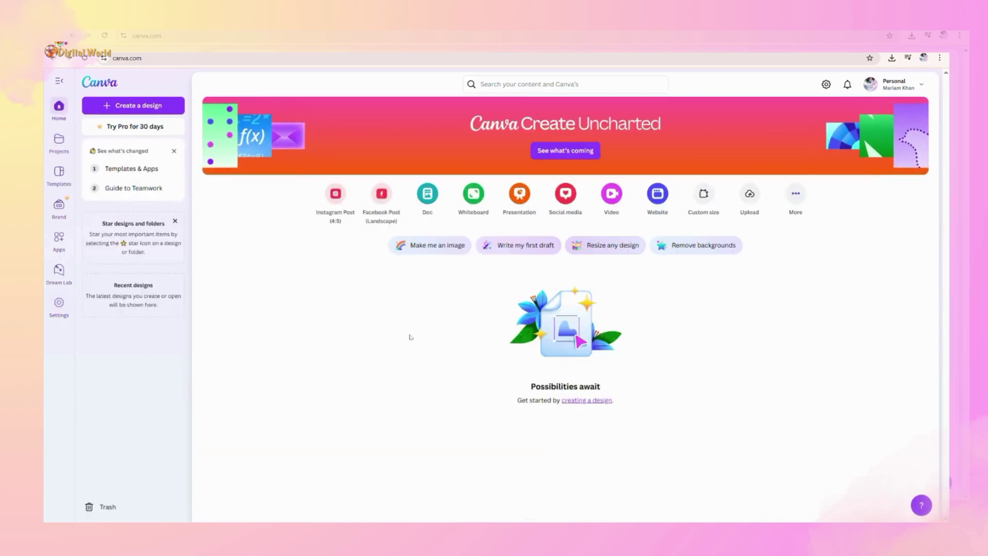
- Try the search bar, dismiss its suggestions, and bring up the Ask Canva AI help panel
click(533, 86)
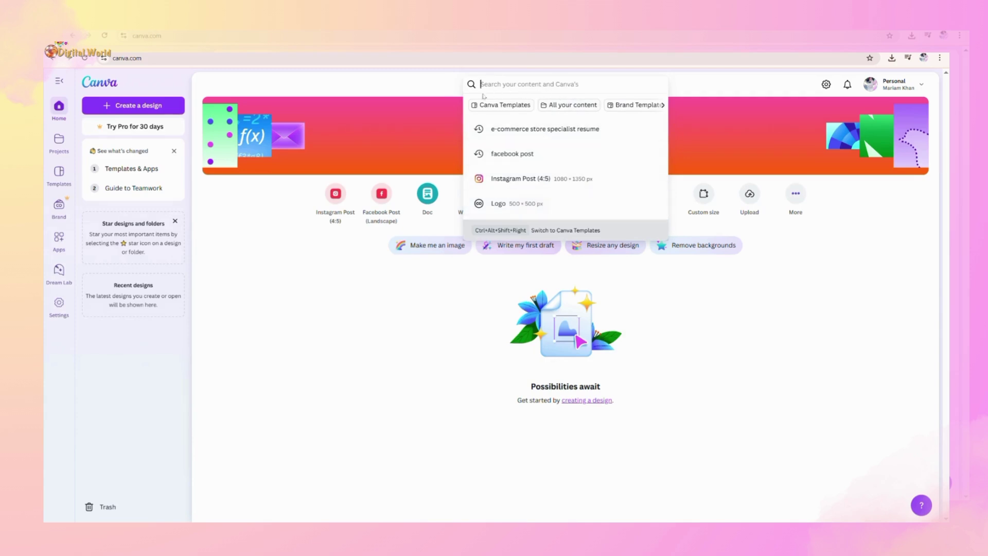
click(416, 326)
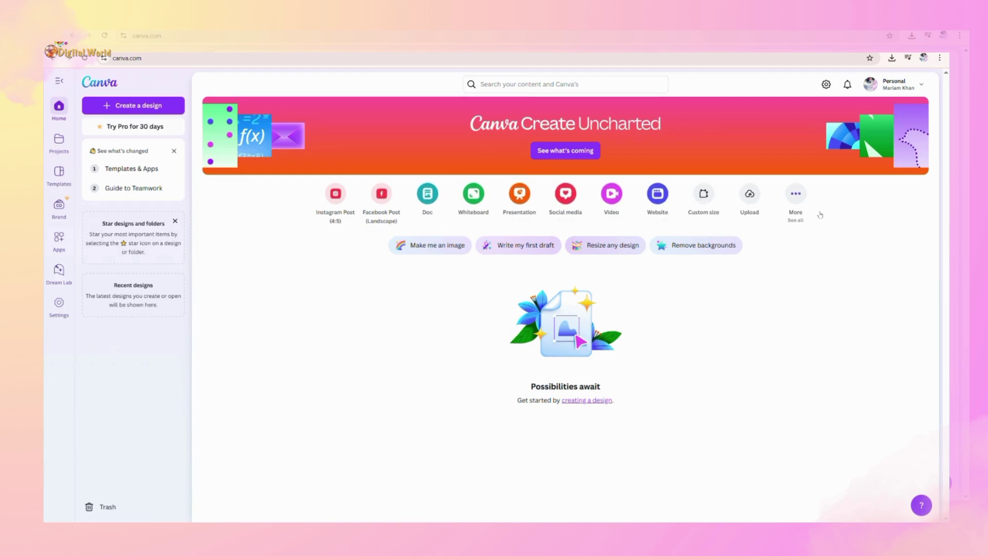
click(922, 507)
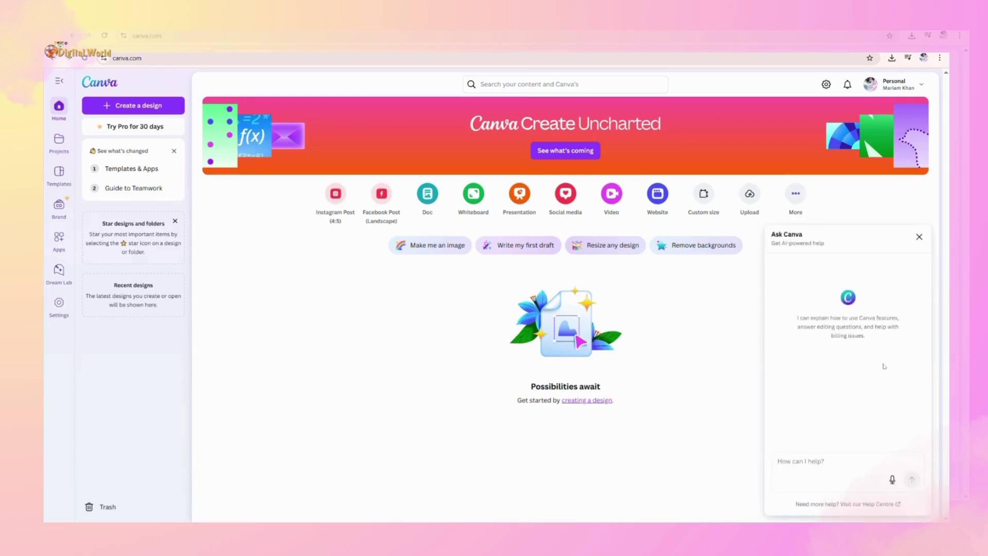
- Close Ask Canva and create a new Instagram Post (4:5) design via Create a design
click(920, 238)
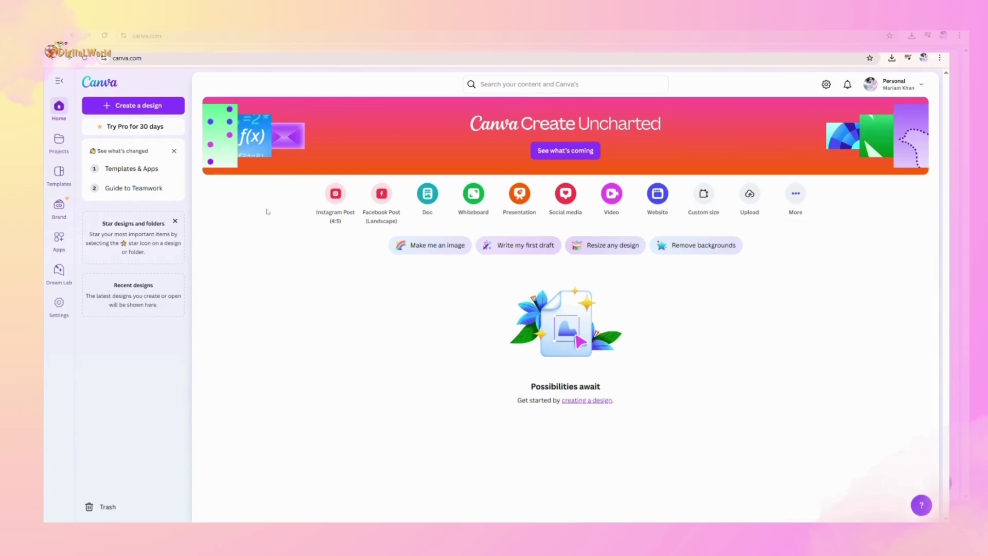
click(150, 105)
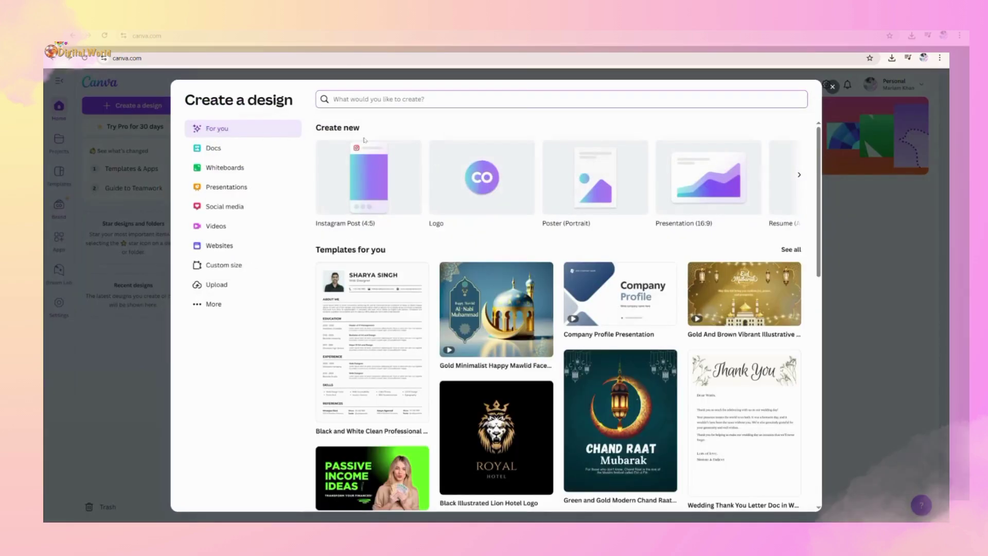
scroll(562, 295, down, 10)
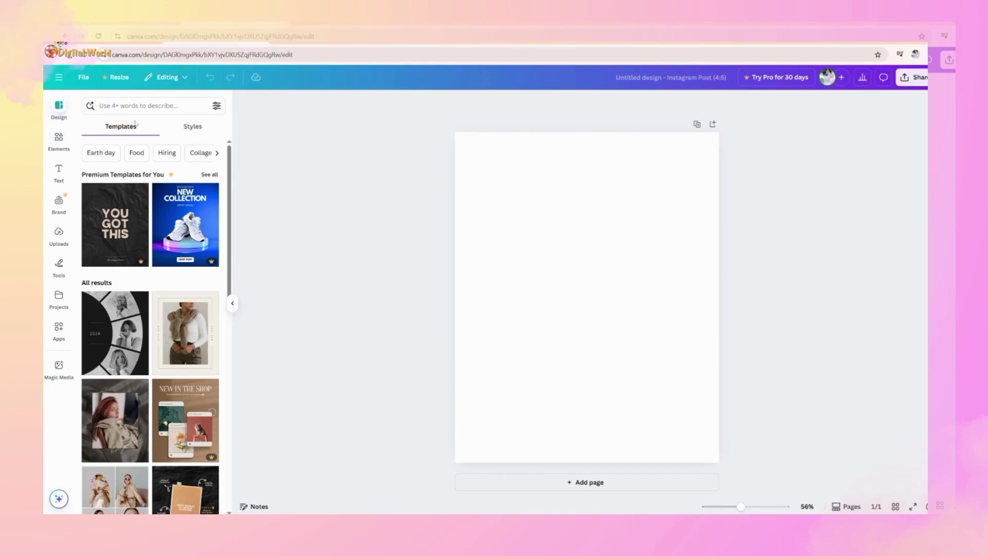
- Search the post templates for 'Happy birthday' and scroll through the results
scroll(156, 224, down, 15)
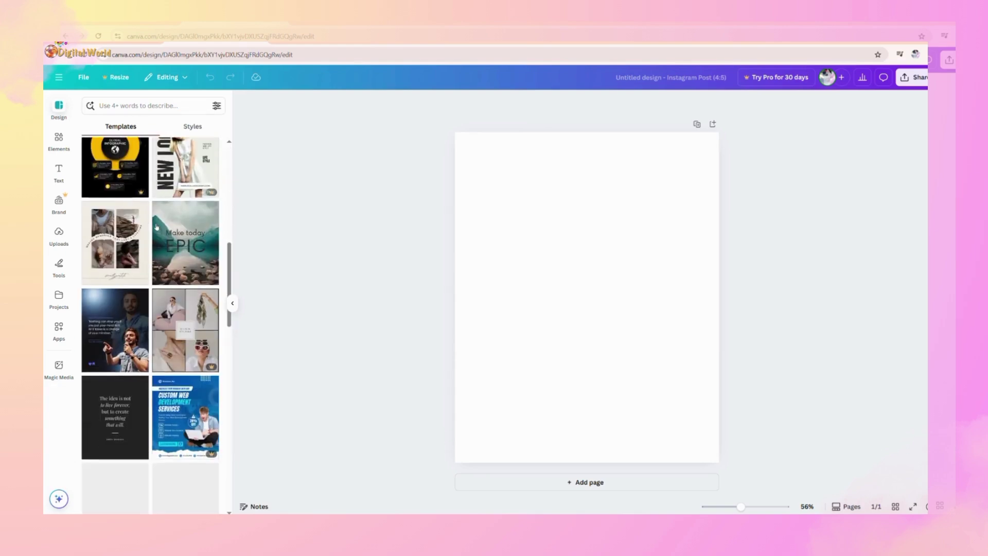
scroll(156, 227, down, 5)
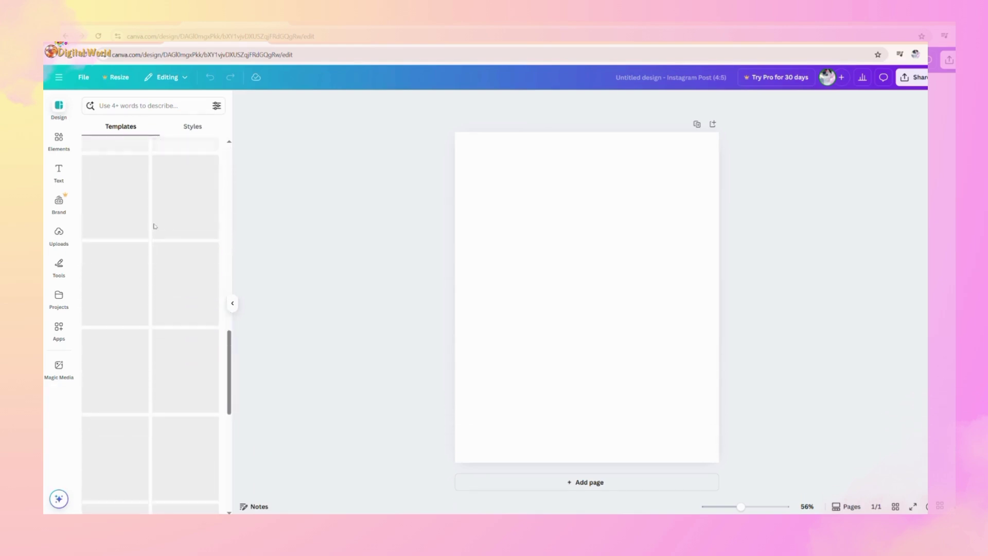
scroll(156, 226, up, 20)
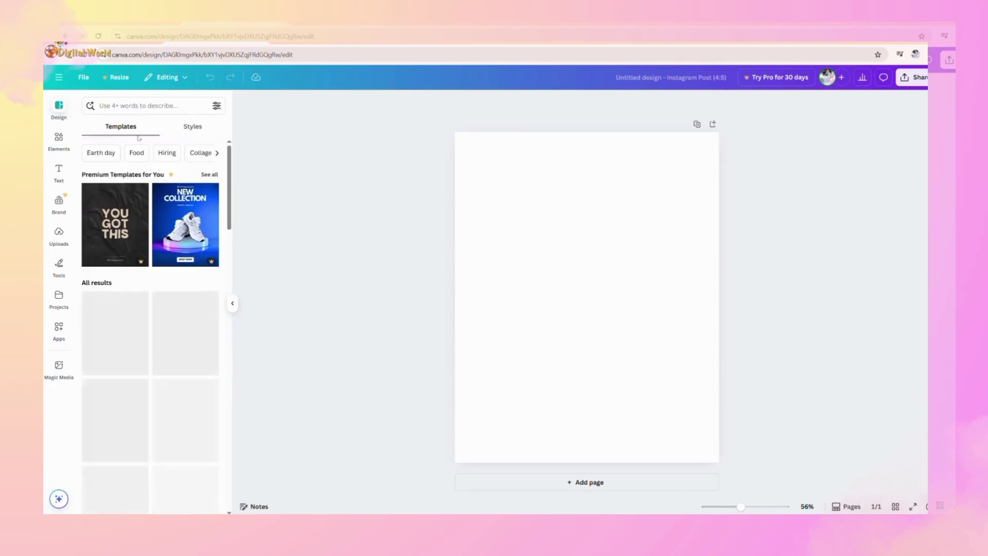
click(140, 108)
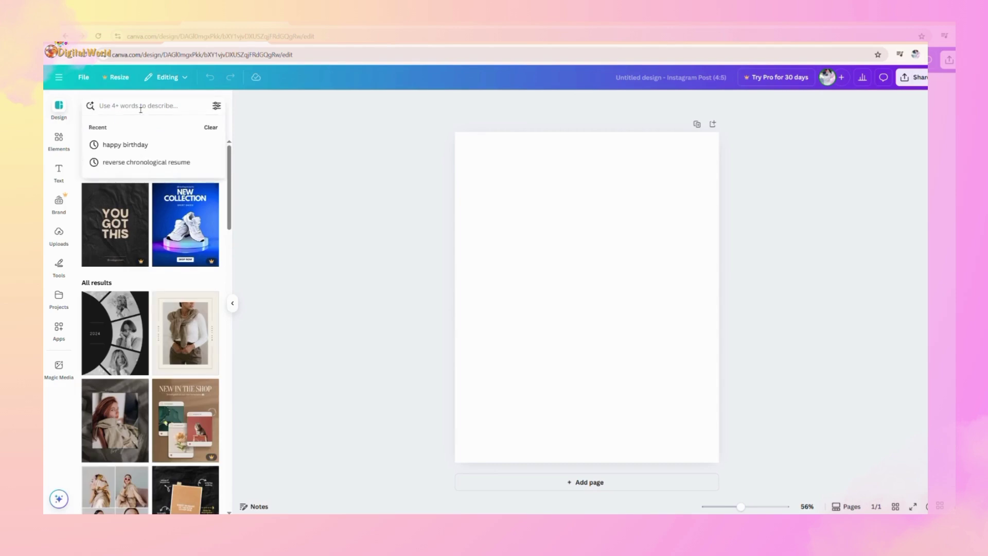
text(Happ)
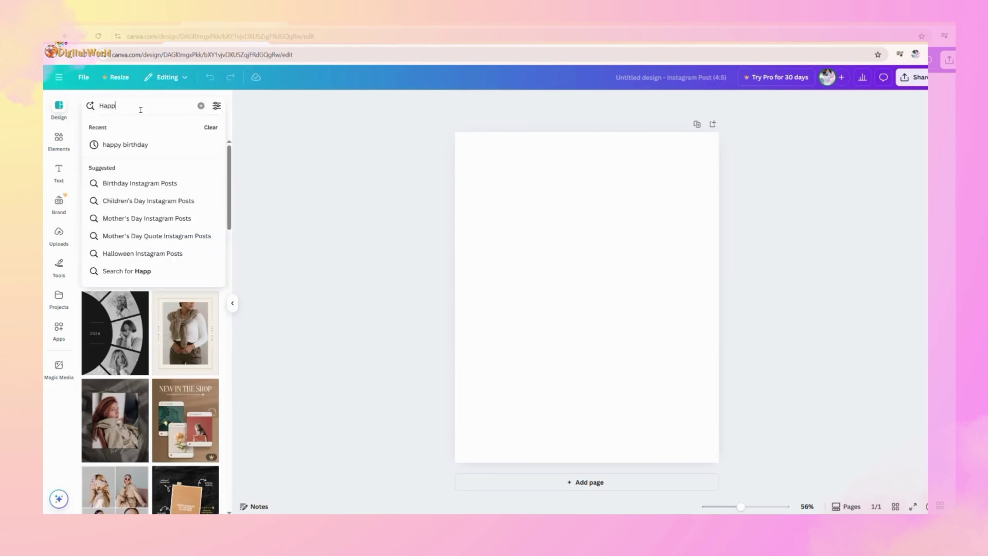
text(y birt)
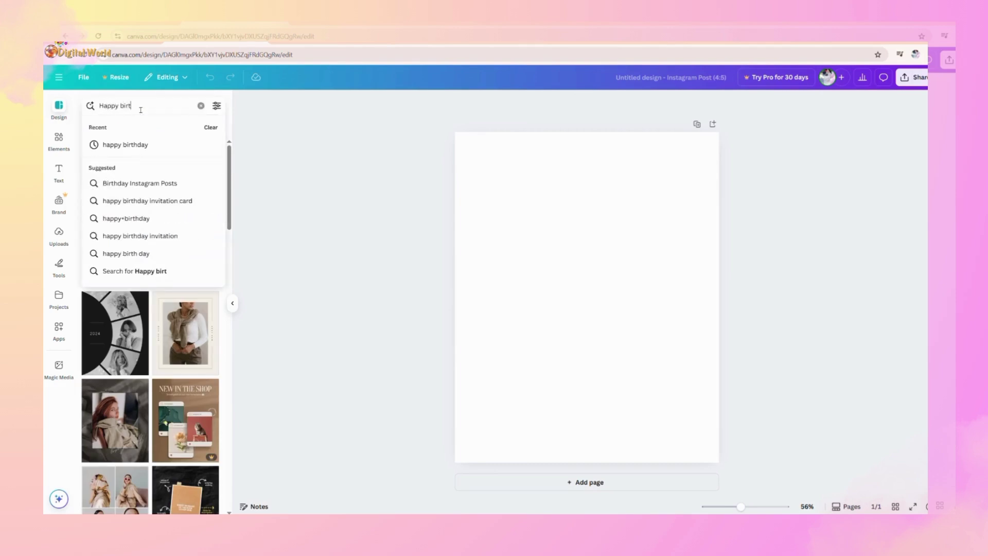
text(hday)
key(Return)
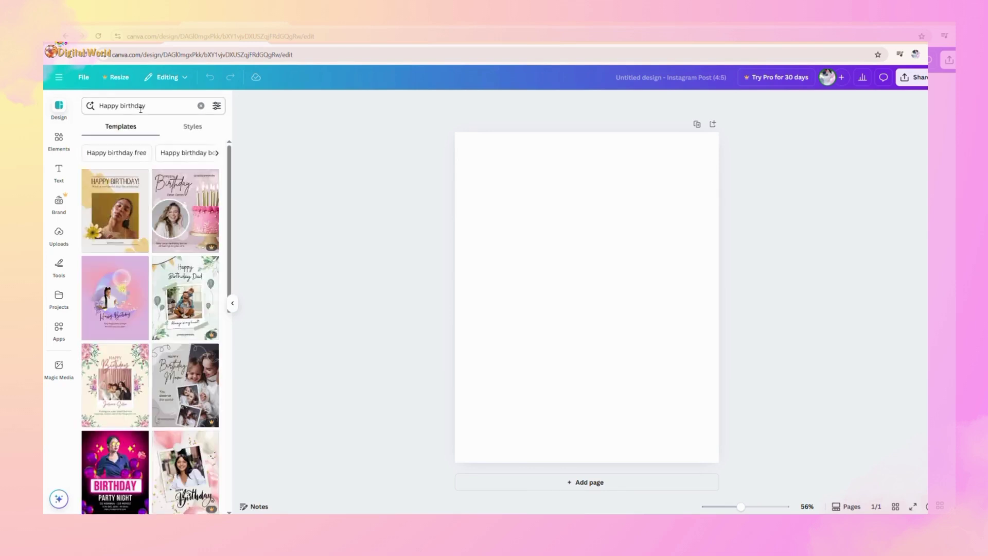
scroll(172, 261, down, 12)
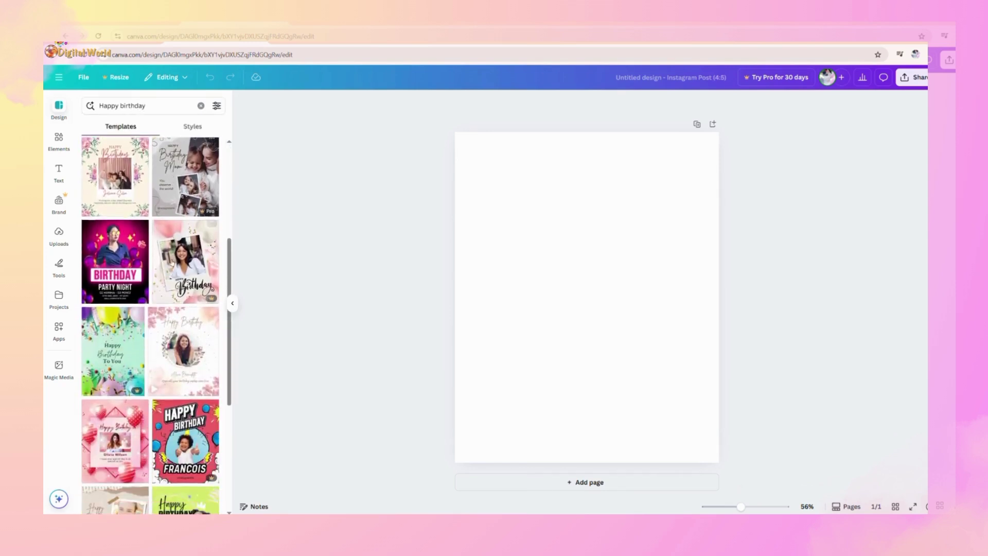
scroll(171, 261, down, 1)
scroll(171, 261, up, 6)
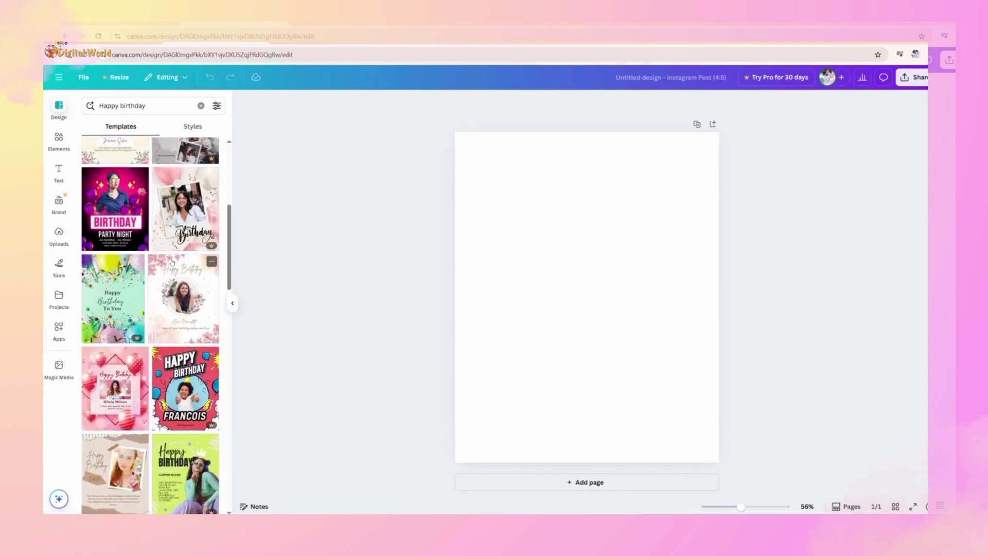
scroll(172, 262, up, 3)
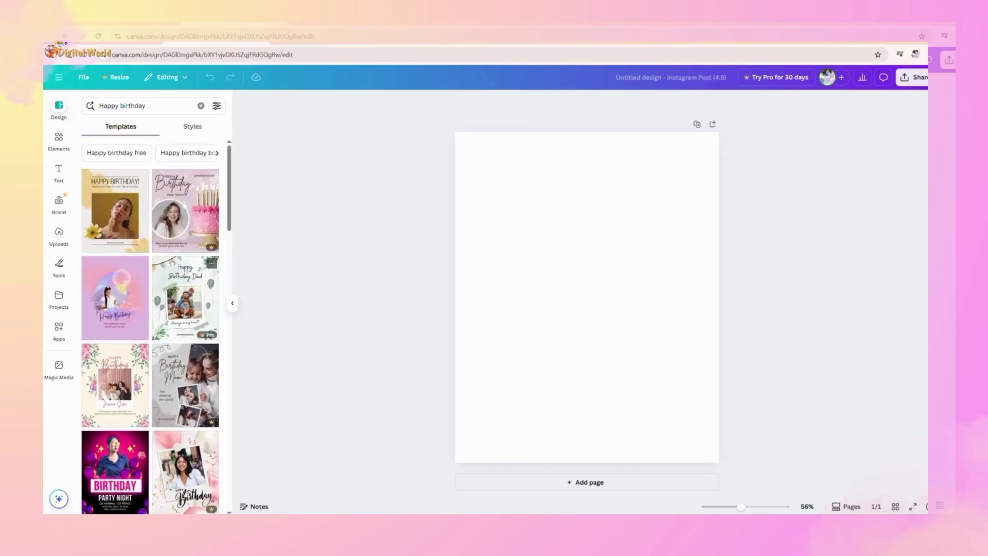
- Peek at Shapes, scroll the Elements overview's graphics, stickers and AI images, then see all shapes
mouse_move(207, 249)
click(63, 143)
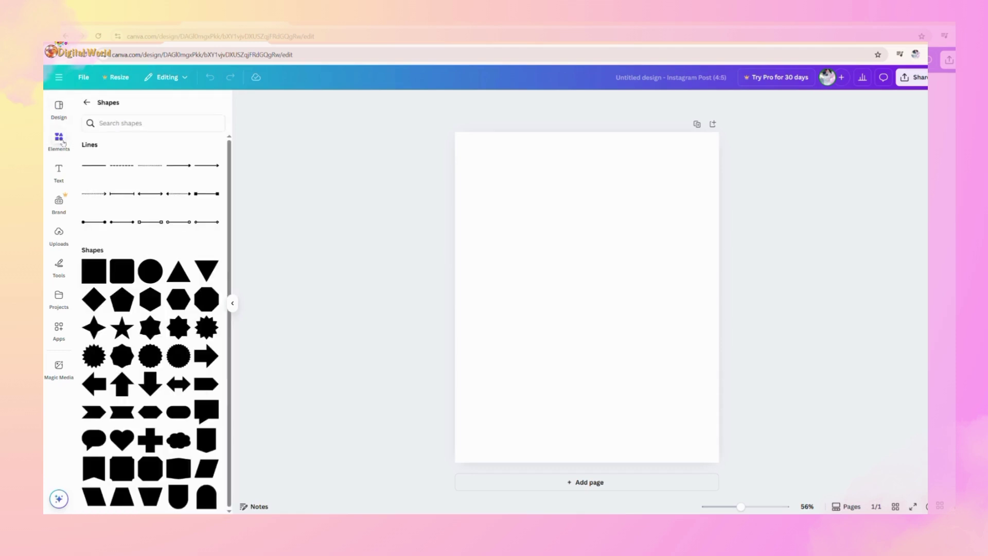
click(88, 103)
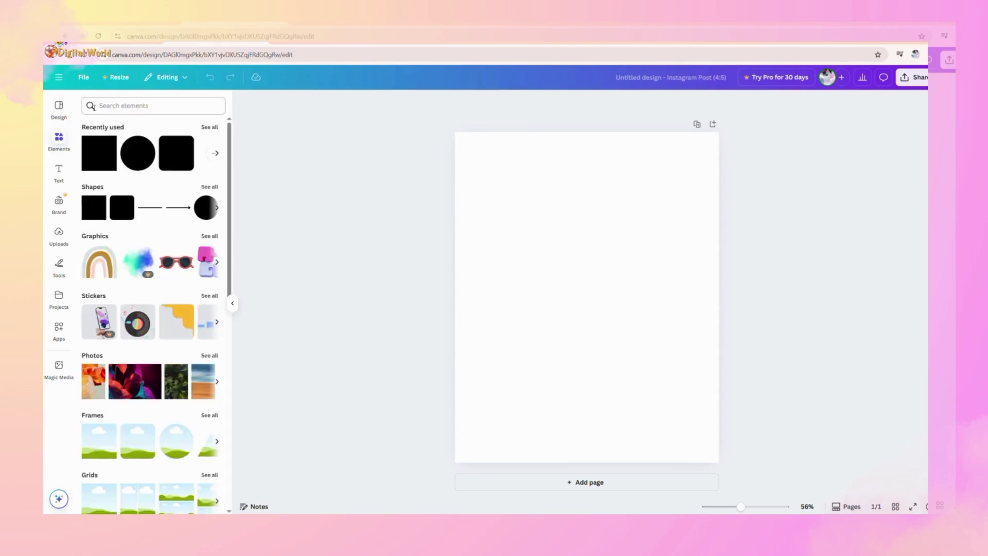
scroll(163, 353, down, 3)
scroll(164, 353, down, 3)
scroll(165, 353, up, 6)
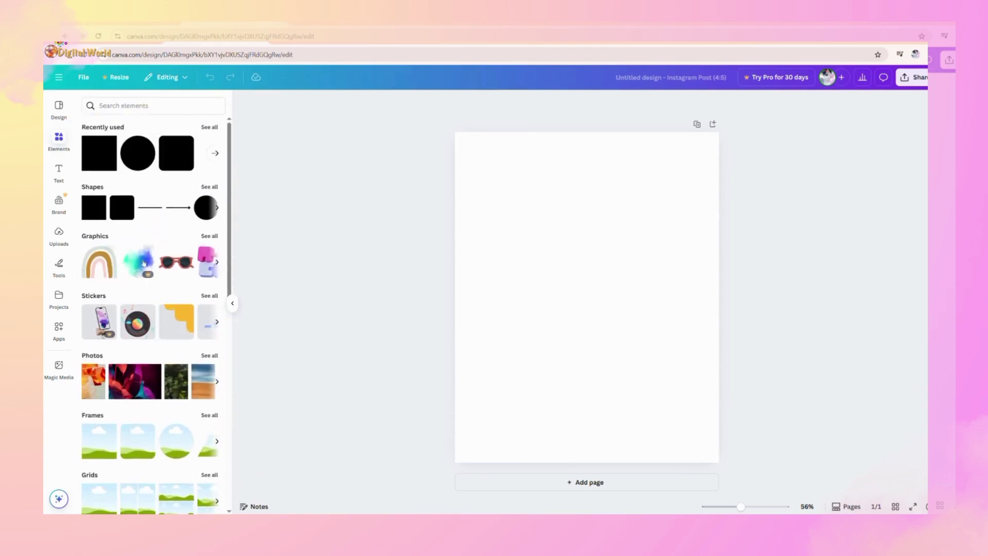
scroll(126, 363, down, 3)
scroll(125, 363, down, 4)
scroll(125, 363, down, 4)
scroll(127, 364, up, 10)
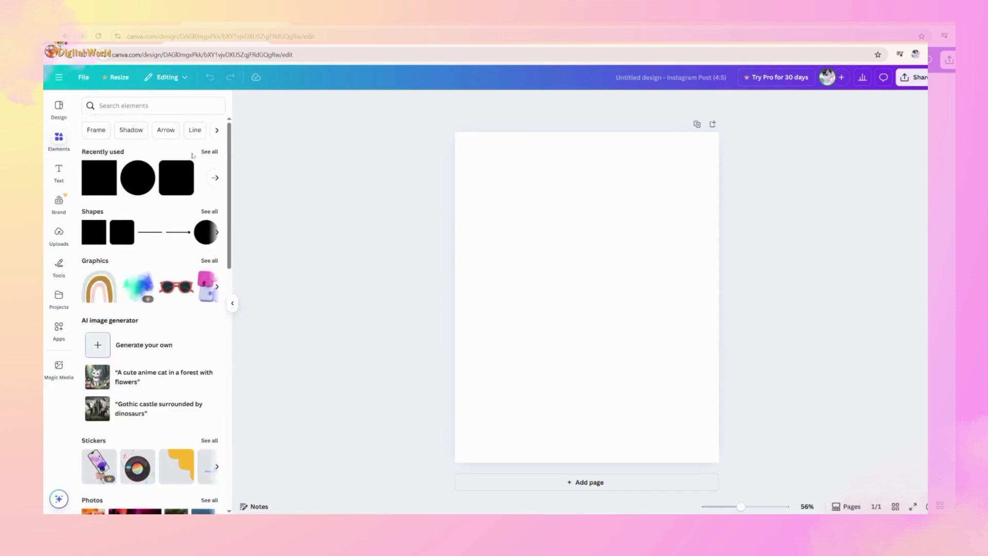
click(218, 214)
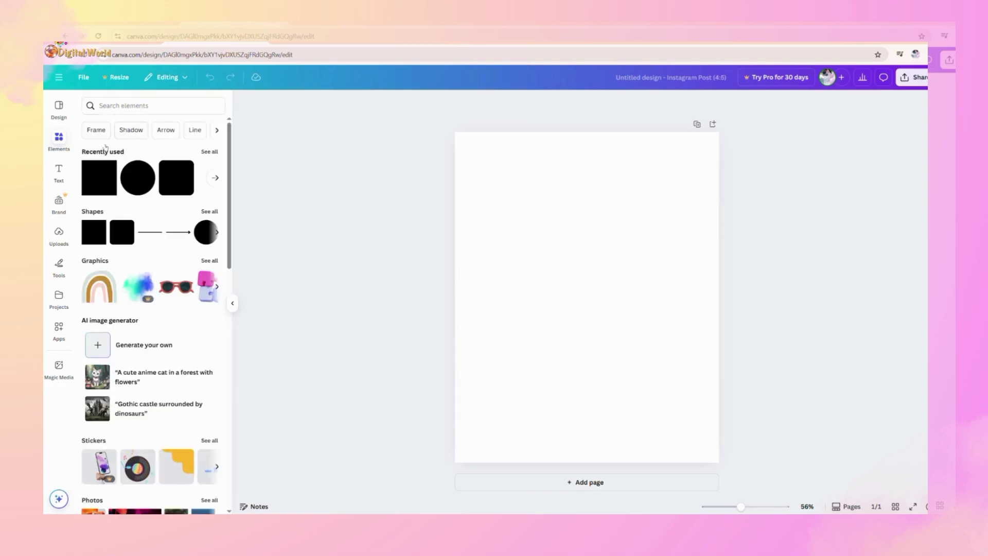
- Search elements for 'trian' and quick-add a grey triangle to the page
click(117, 107)
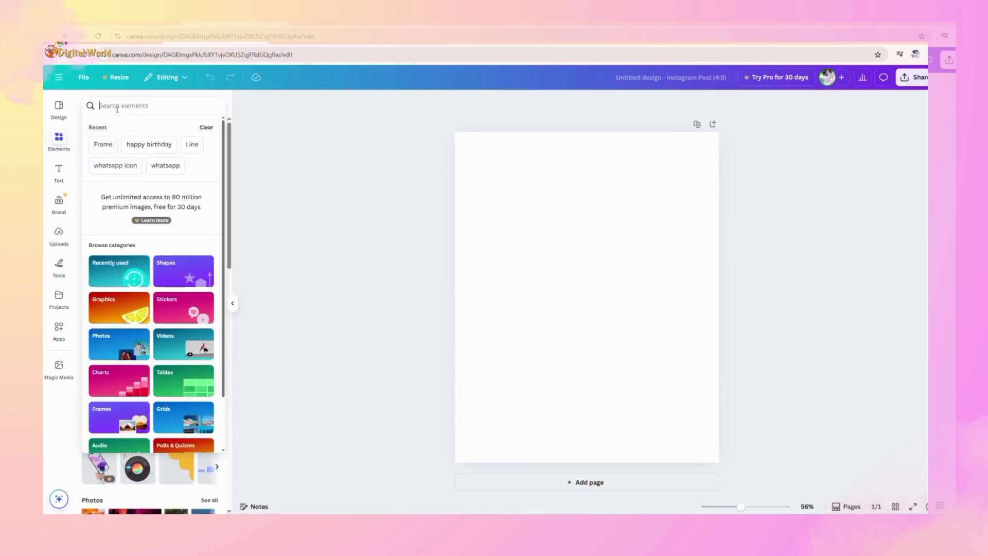
text(trian)
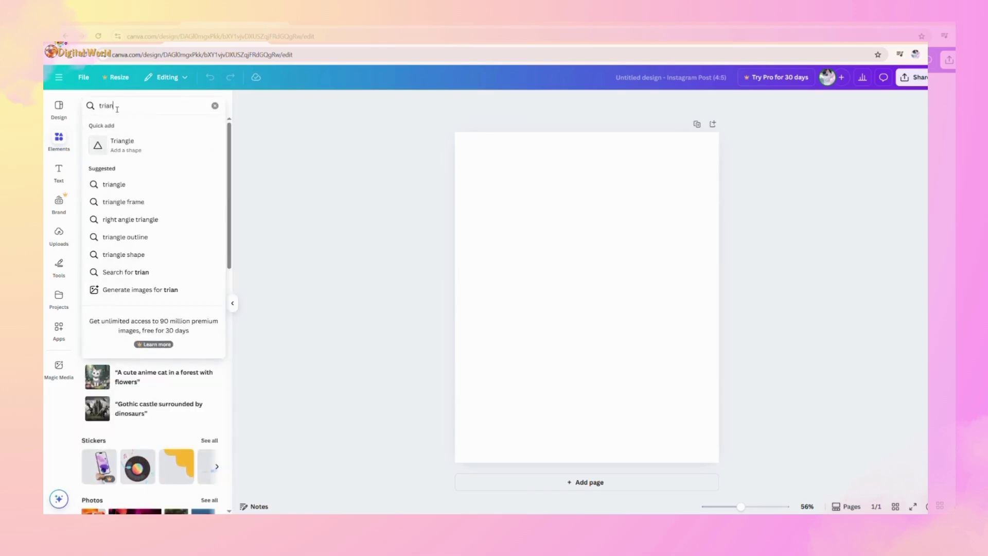
click(125, 145)
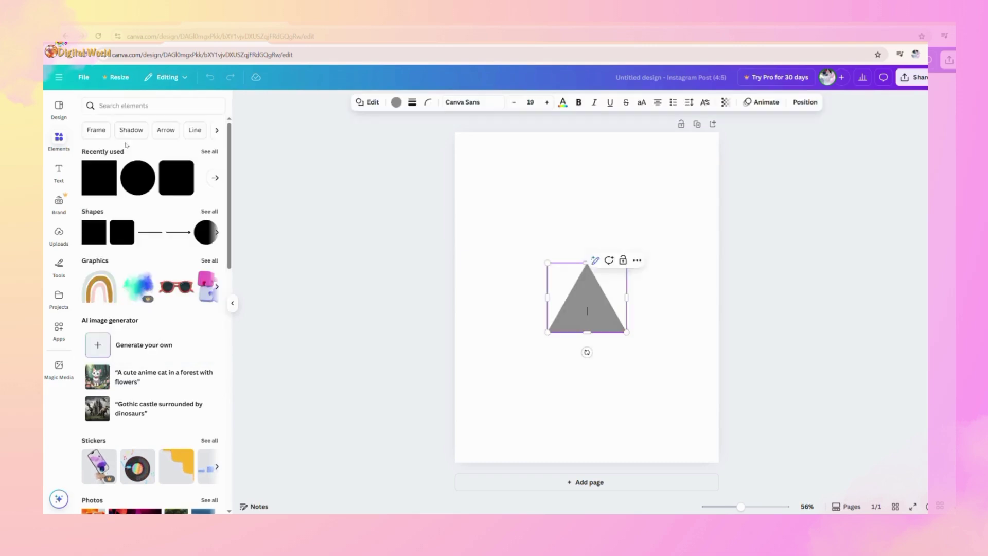
- Search elements for 'triang' and browse the full triangle results
click(149, 110)
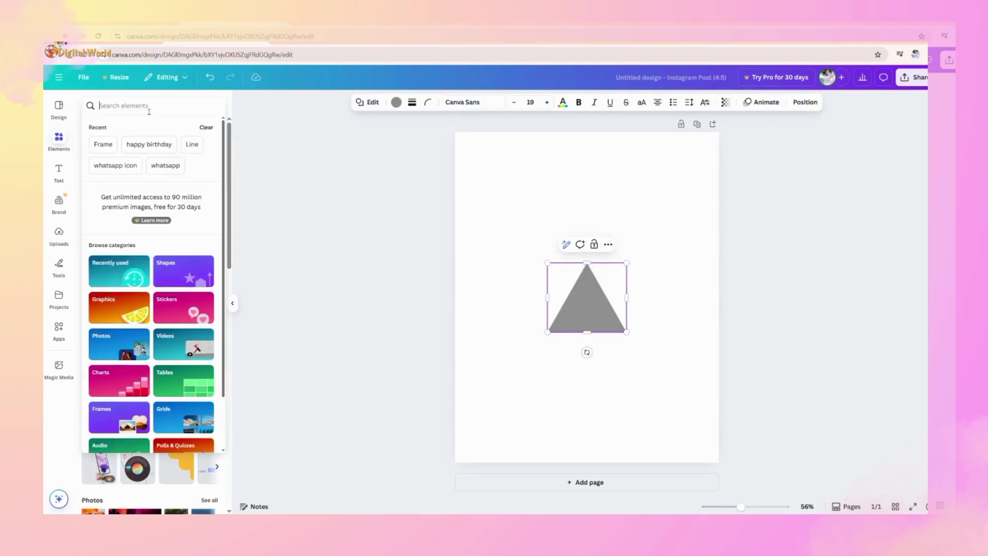
text(triangle)
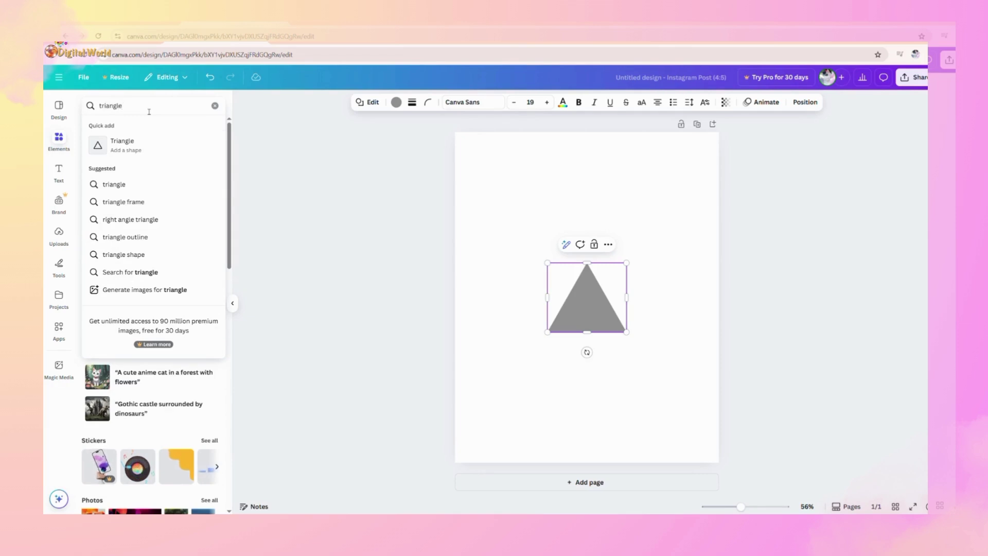
key(Return)
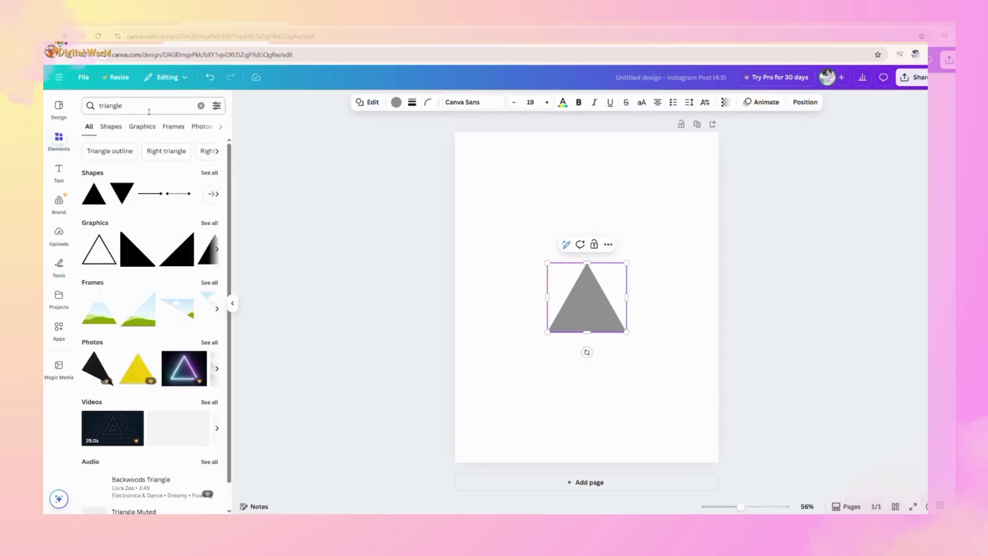
scroll(170, 257, down, 1)
scroll(158, 323, up, 1)
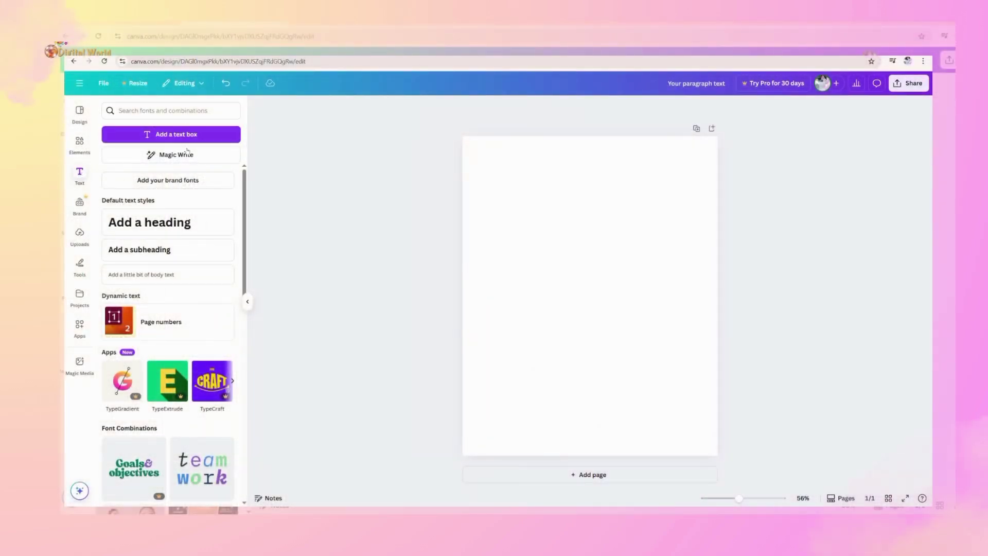
- Place a 'Your paragraph text' body box, Canva Sans size 30, in the page centre and deselect it
scroll(196, 275, down, 5)
scroll(196, 275, down, 2)
scroll(196, 275, up, 7)
click(186, 135)
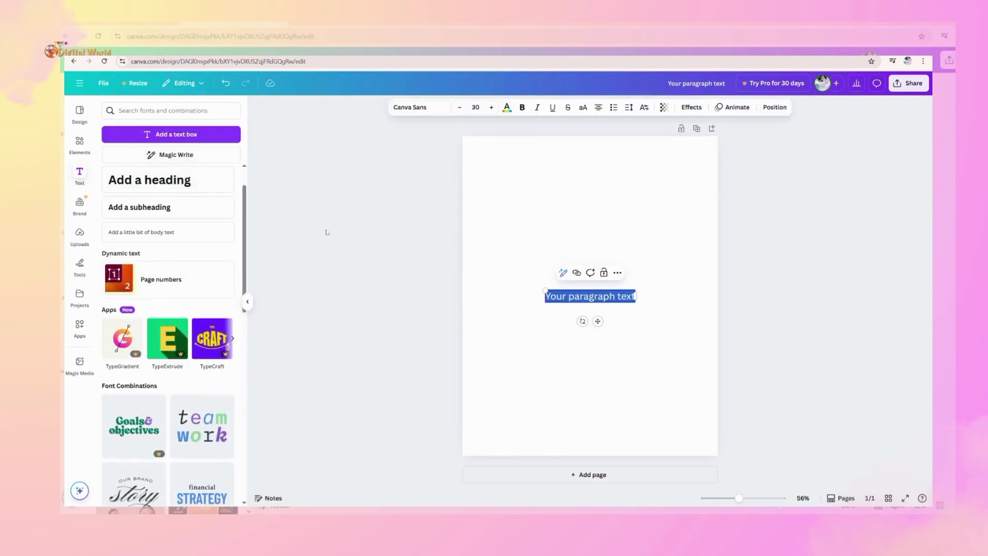
click(559, 323)
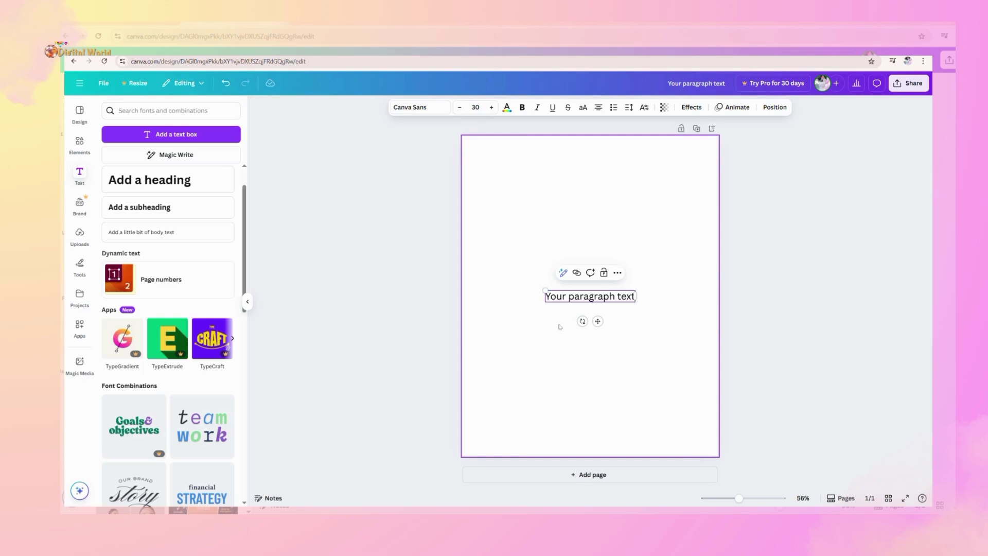
- Prompt Magic Write for a short paragraph about teams and generate it
click(196, 155)
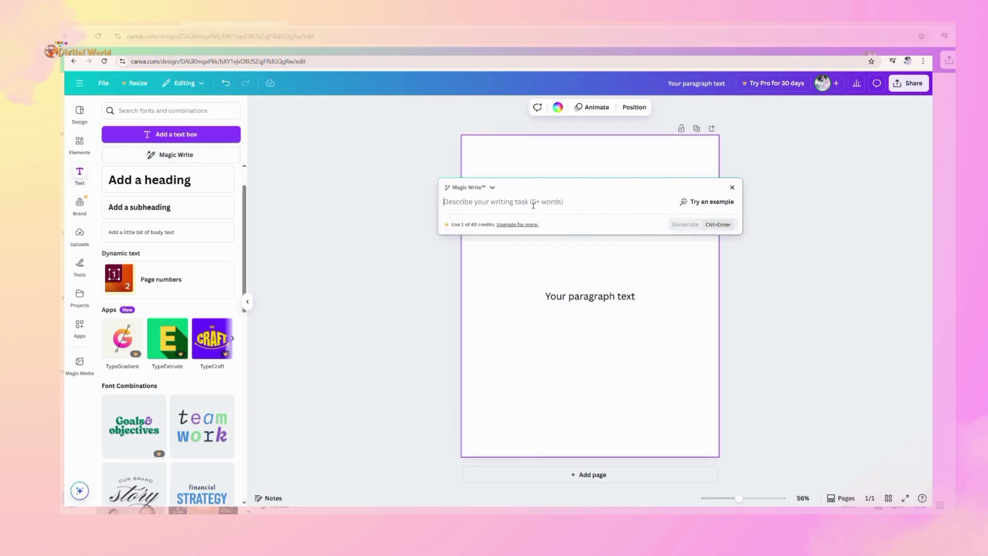
text(Write a s)
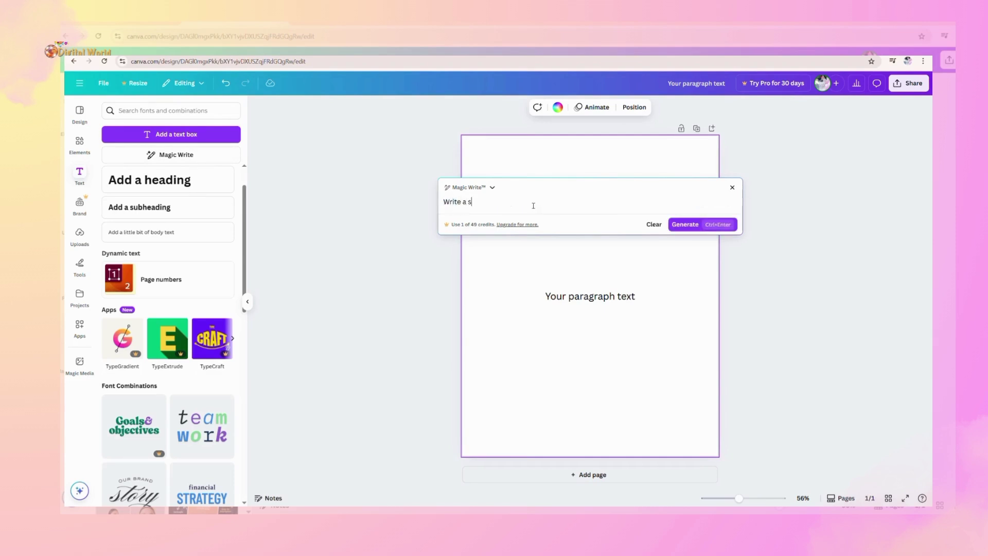
text(hort paragrap)
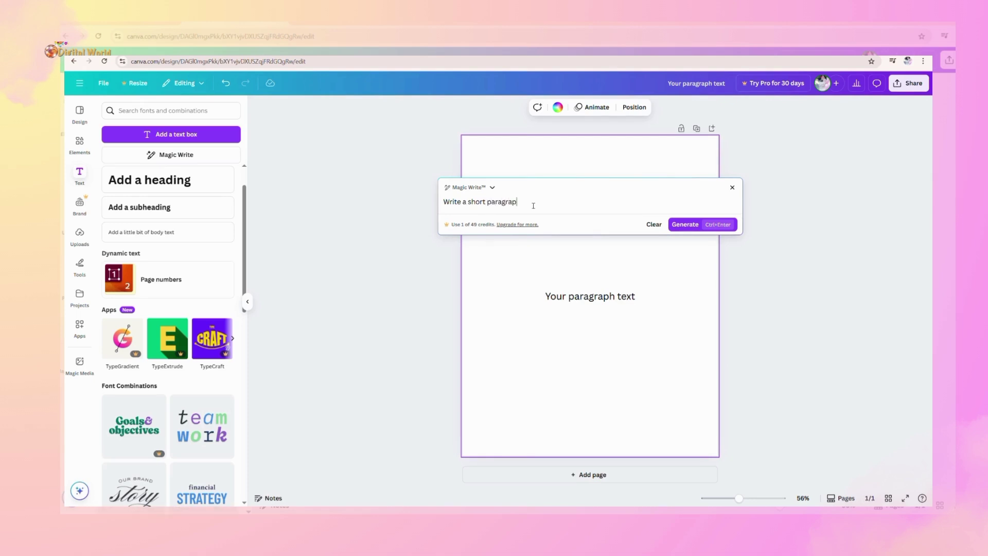
text(gh onteam)
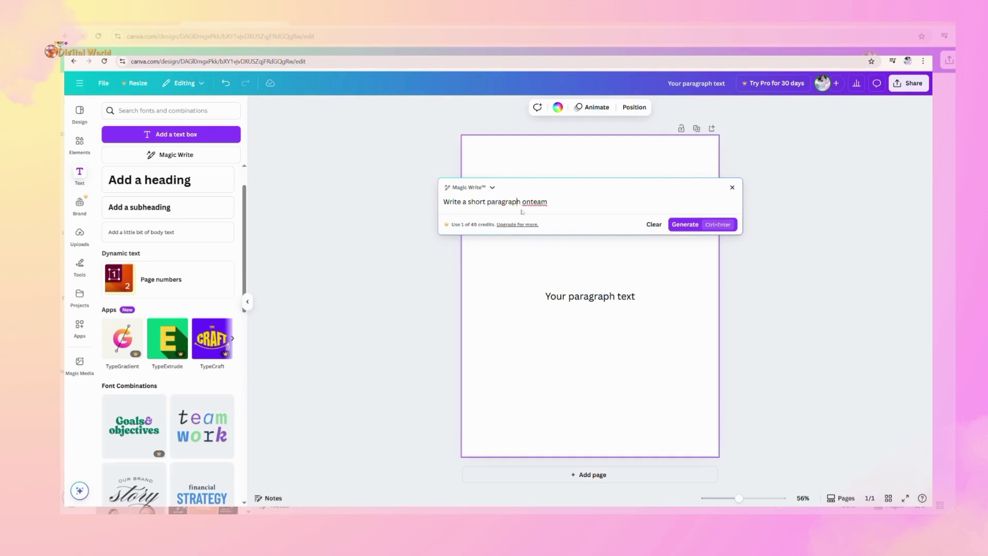
key(ctrl+Return)
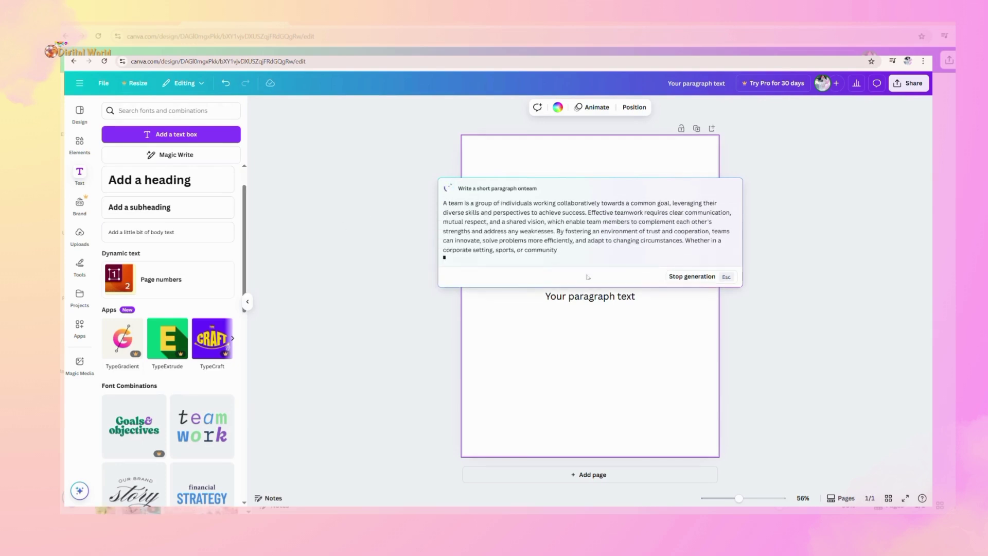
- Insert the generated teamwork paragraph and move it with its title toward the top
click(699, 293)
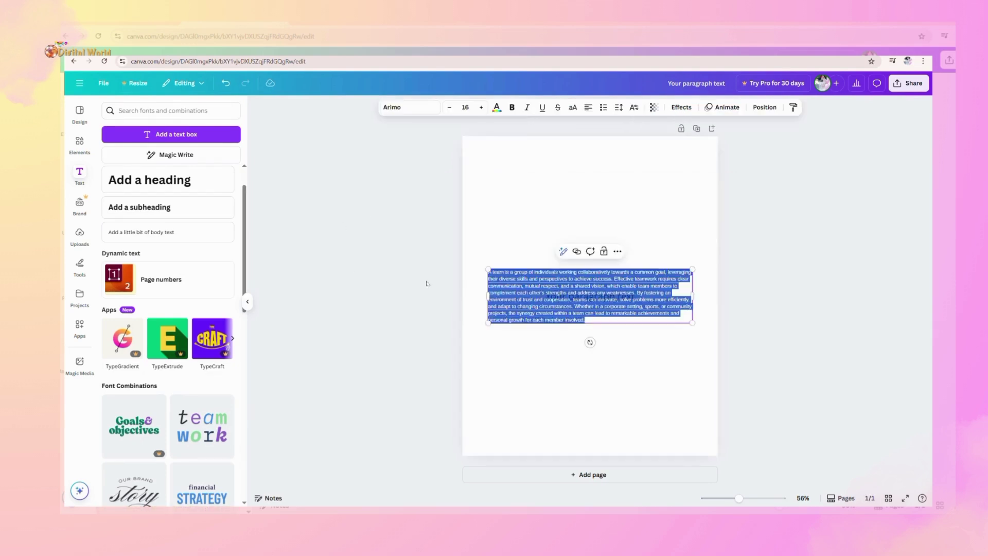
scroll(197, 232, up, 1)
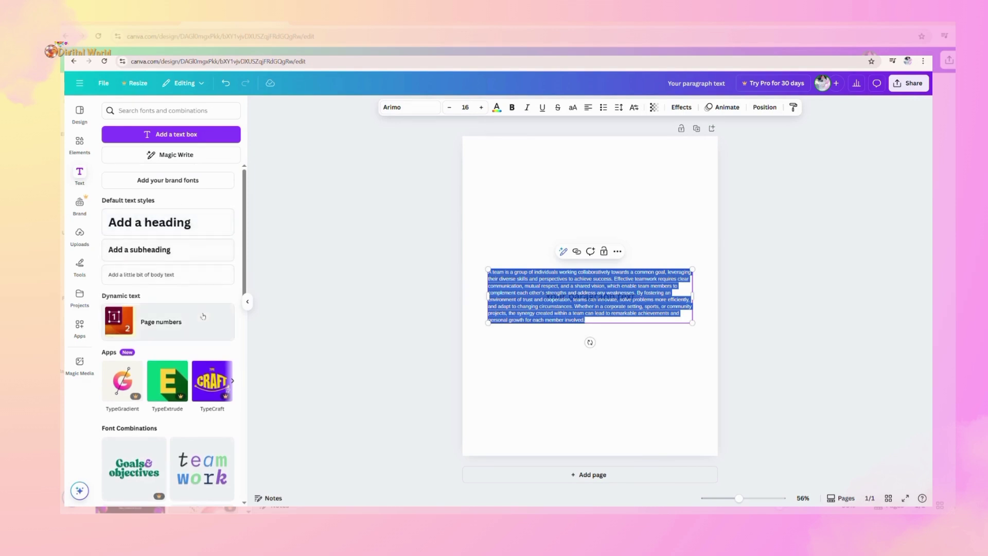
scroll(201, 309, down, 3)
scroll(204, 320, down, 3)
scroll(198, 267, up, 6)
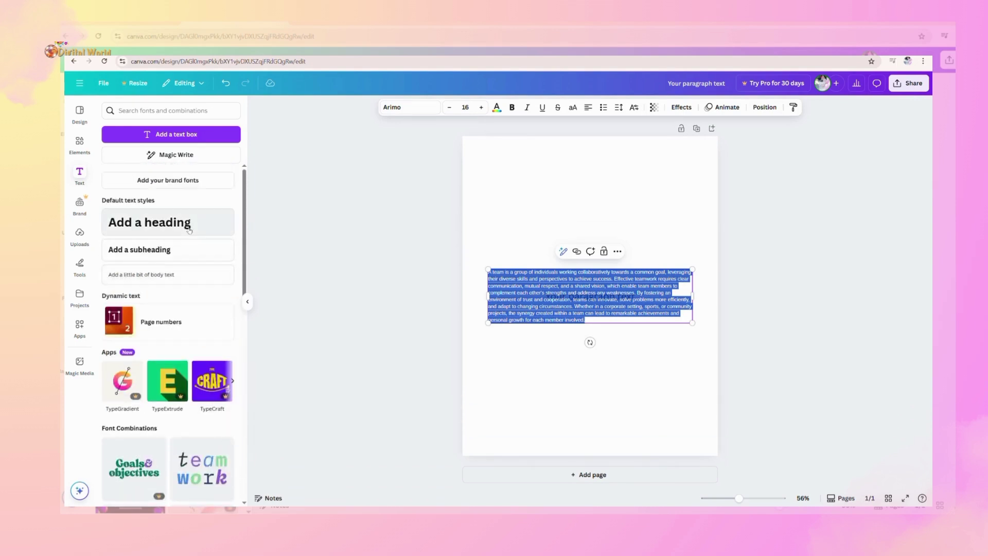
click(635, 355)
drag(603, 302, 592, 187)
- Stack a widened heading, a subheading and body text centred below the paragraph
click(178, 229)
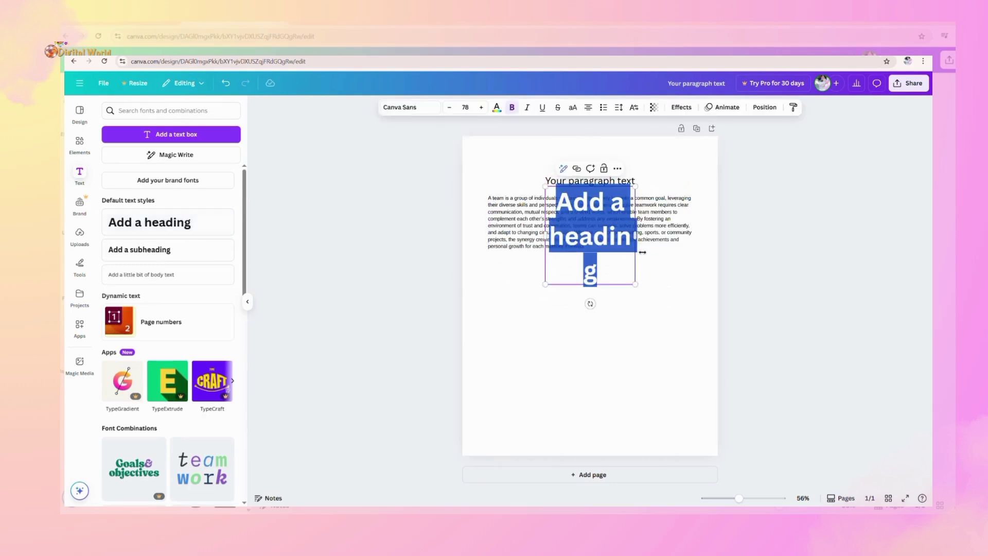
drag(641, 241, 692, 251)
drag(635, 227, 604, 299)
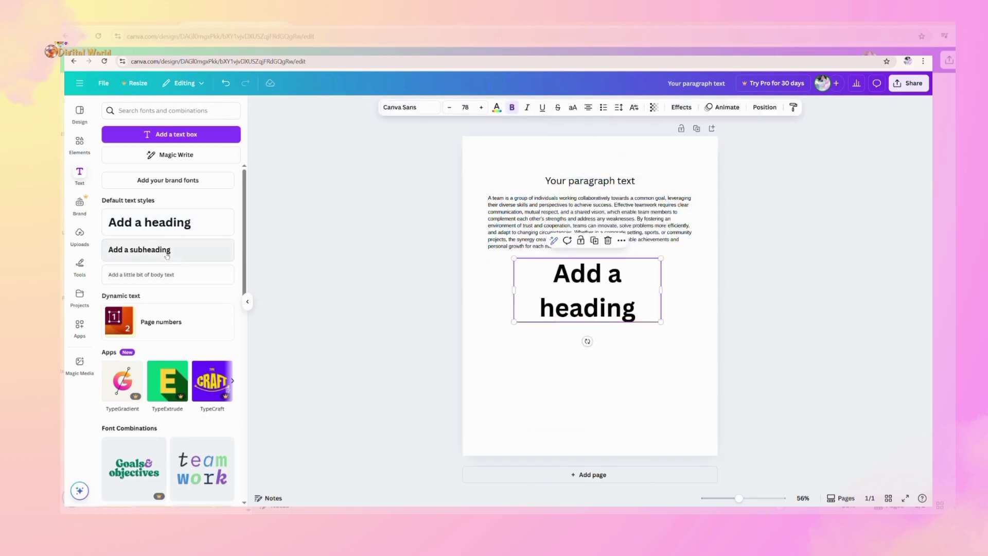
click(139, 249)
drag(597, 339, 611, 354)
click(142, 275)
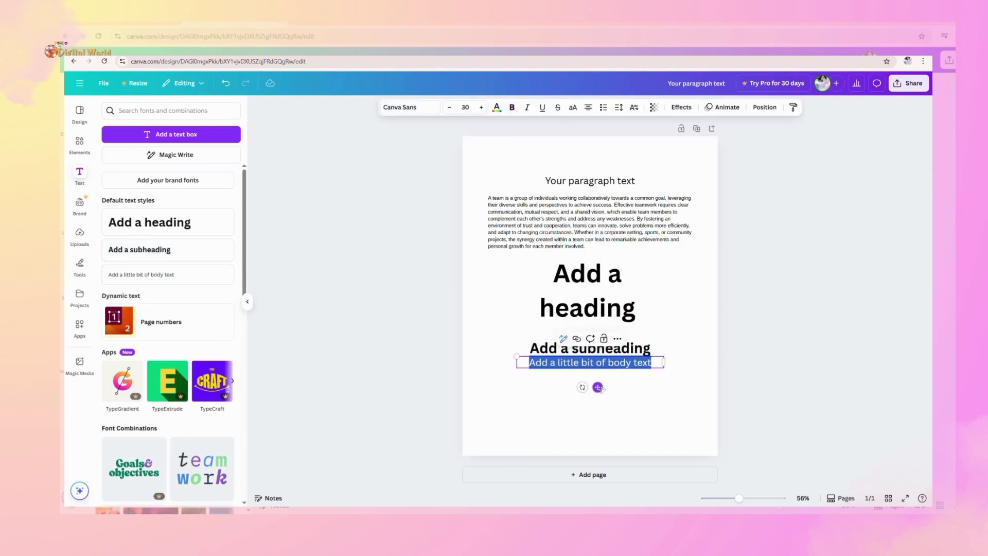
drag(597, 387, 601, 410)
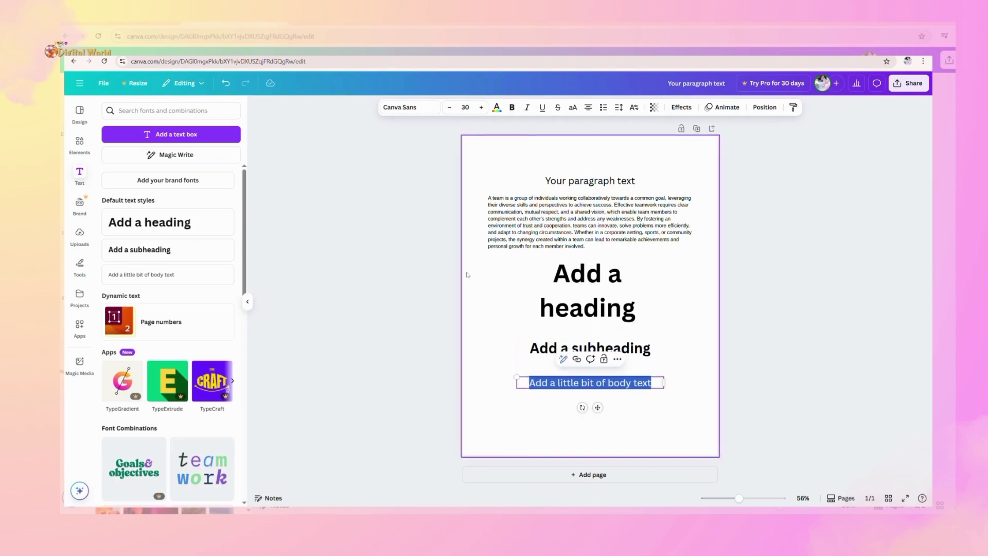